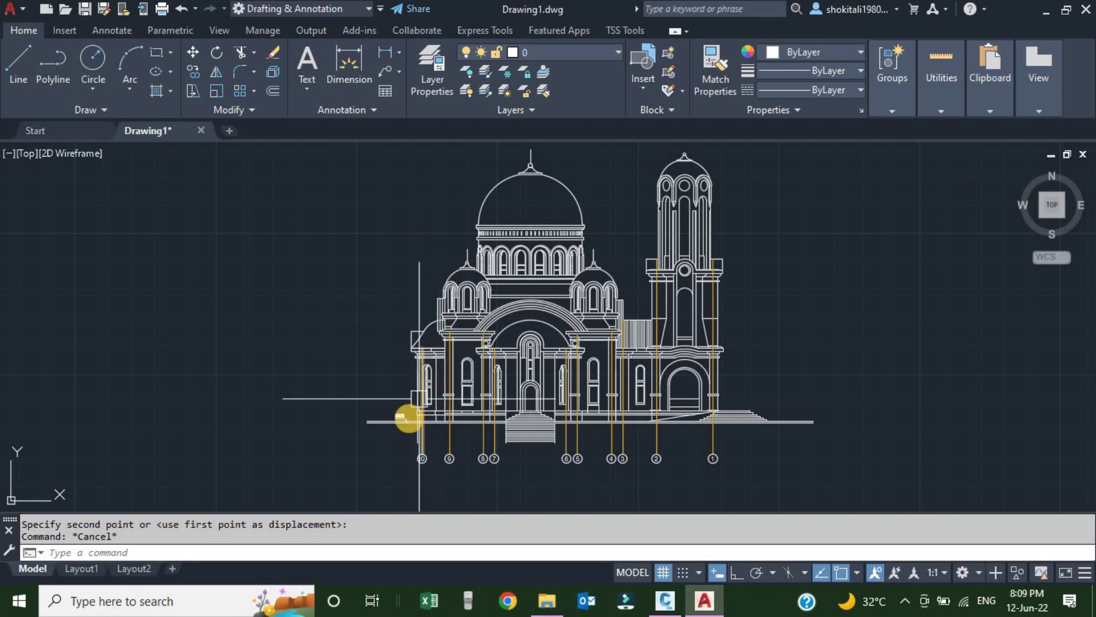
Examine the church elevation drawing and the existing 0.000 level mark on its ground line
{"action": "scroll", "coordinate": [405, 420], "scroll_direction": "up", "scroll_amount": 5}
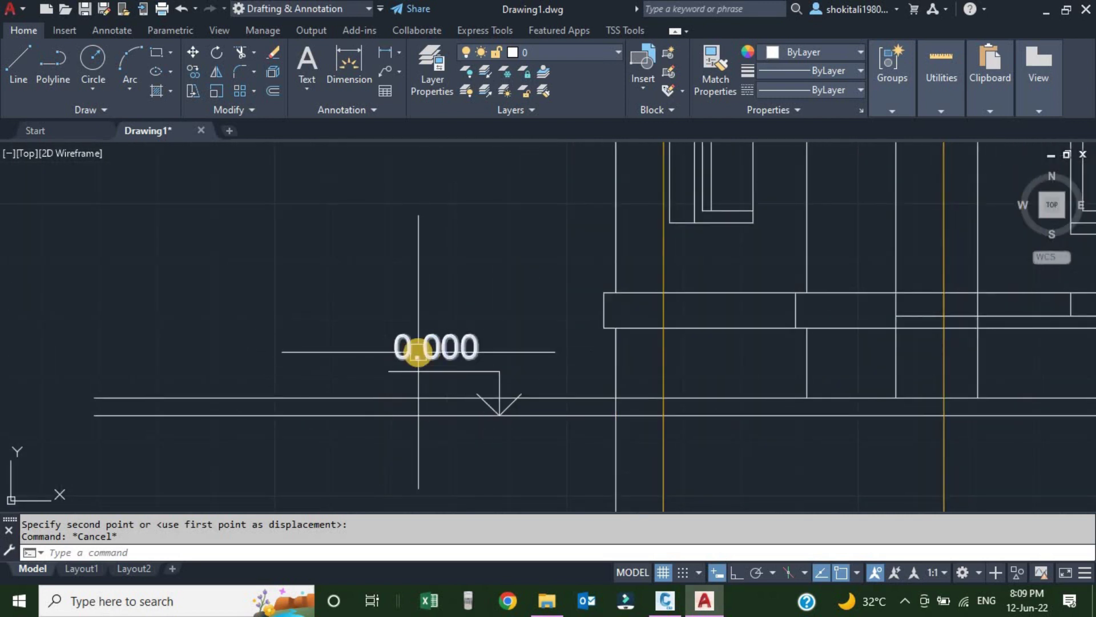
{"action": "scroll", "coordinate": [417, 369], "scroll_direction": "down", "scroll_amount": 8}
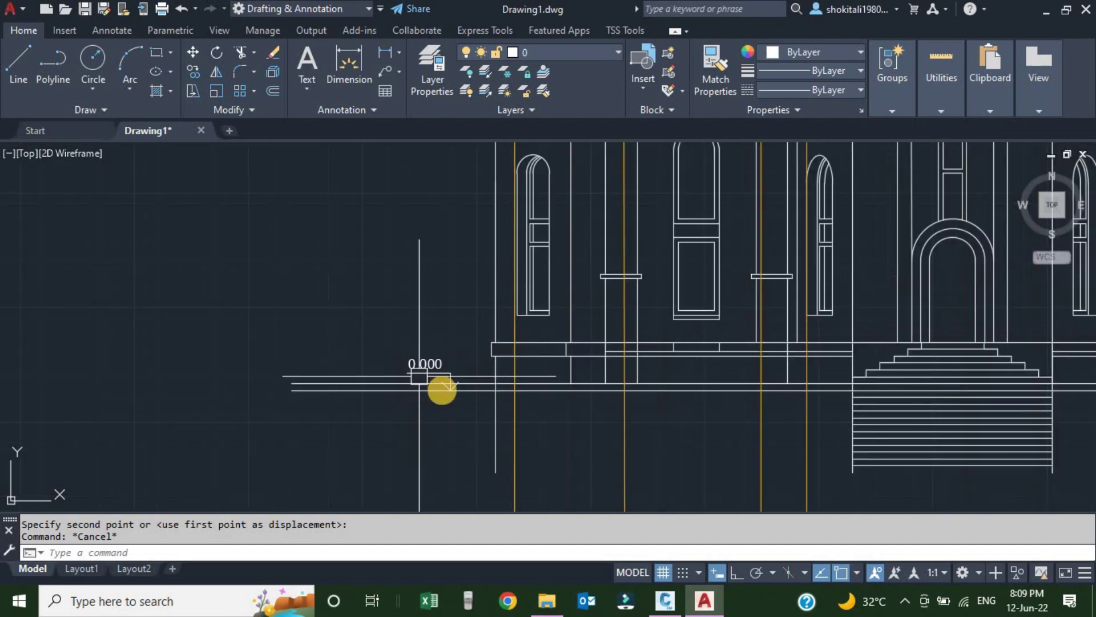
{"action": "scroll", "coordinate": [517, 355], "scroll_direction": "up", "scroll_amount": 2}
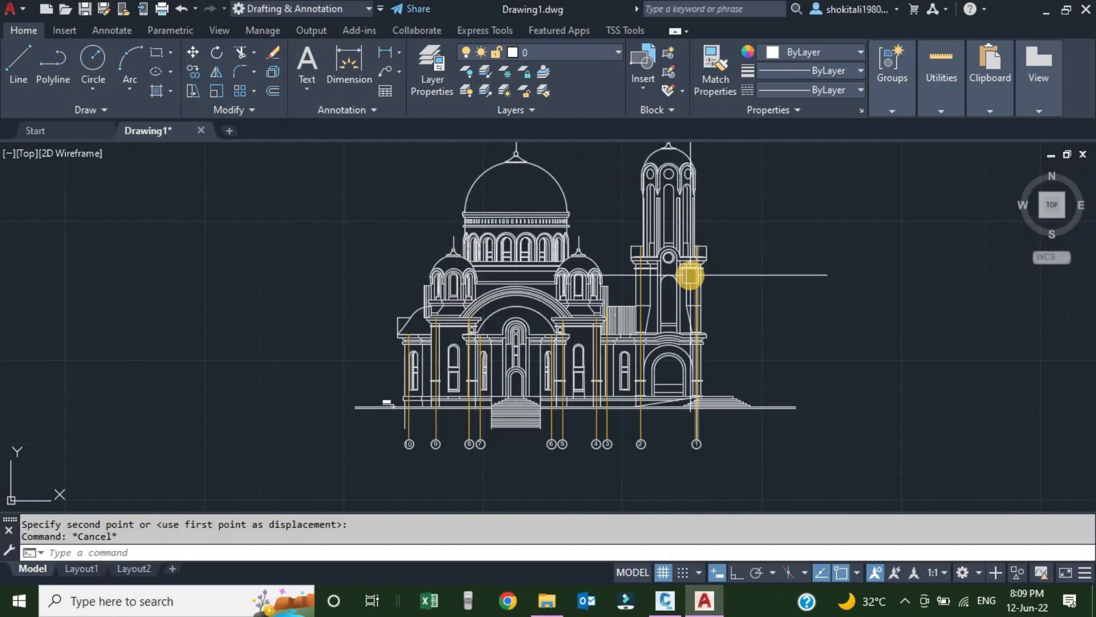
{"action": "scroll", "coordinate": [385, 409], "scroll_direction": "up", "scroll_amount": 9}
{"action": "scroll", "coordinate": [375, 346], "scroll_direction": "down", "scroll_amount": 6}
{"action": "middle_click_drag", "start_coordinate": [465, 308], "coordinate": [468, 406]}
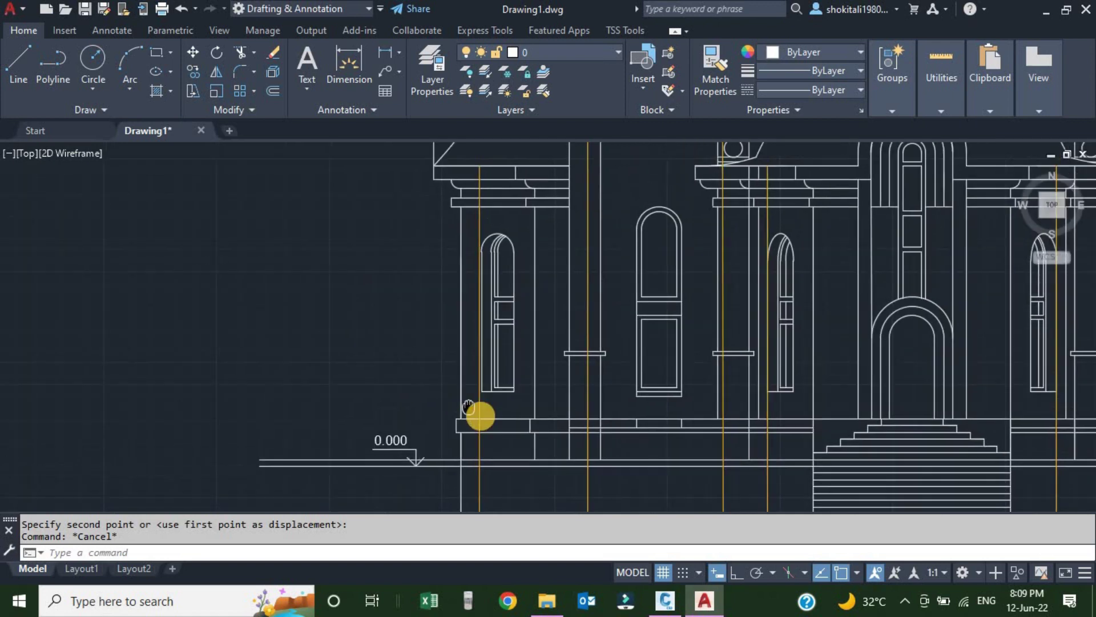
{"action": "scroll", "coordinate": [588, 310], "scroll_direction": "down", "scroll_amount": 4}
{"action": "scroll", "coordinate": [568, 266], "scroll_direction": "up", "scroll_amount": 4}
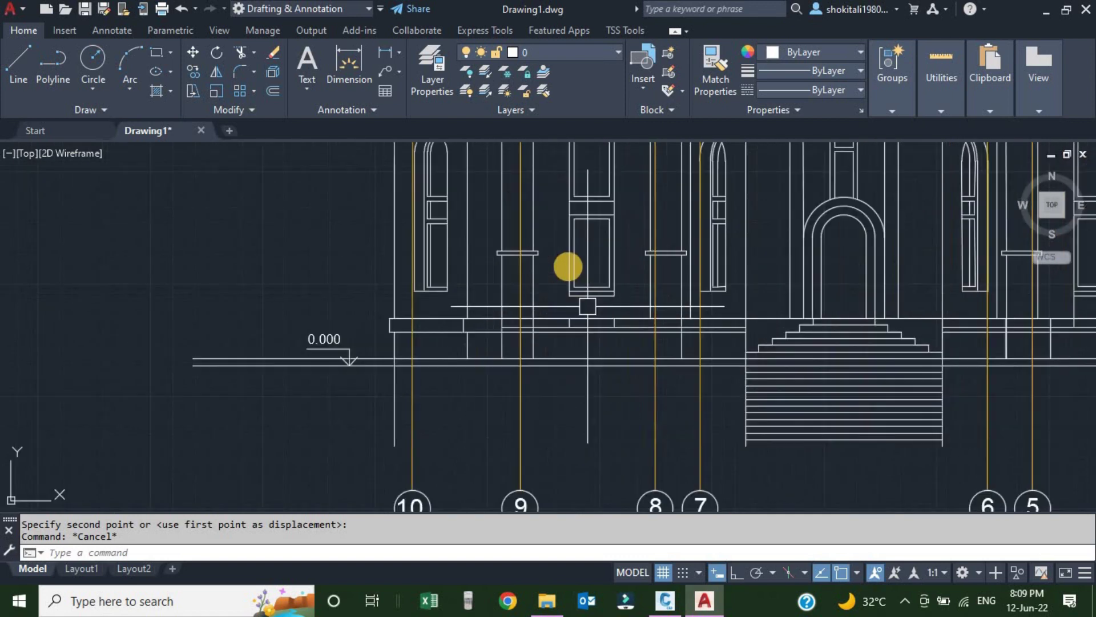
{"action": "scroll", "coordinate": [568, 301], "scroll_direction": "up", "scroll_amount": 2}
{"action": "scroll", "coordinate": [558, 237], "scroll_direction": "down", "scroll_amount": 6}
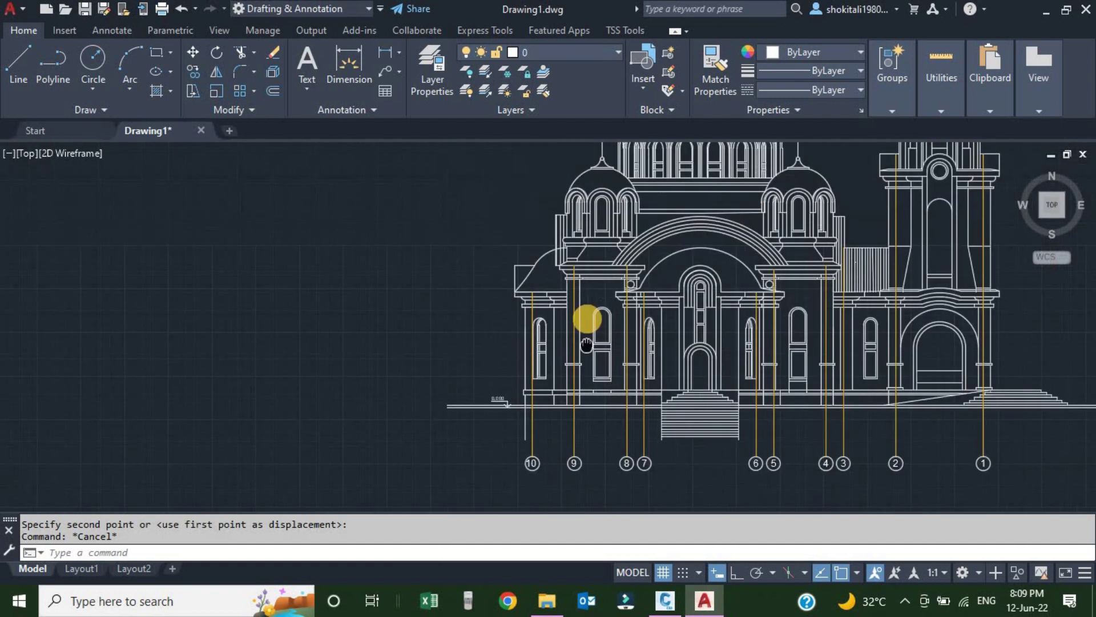
{"action": "scroll", "coordinate": [542, 305], "scroll_direction": "up", "scroll_amount": 3}
{"action": "scroll", "coordinate": [611, 220], "scroll_direction": "down", "scroll_amount": 4}
{"action": "scroll", "coordinate": [588, 255], "scroll_direction": "up", "scroll_amount": 5}
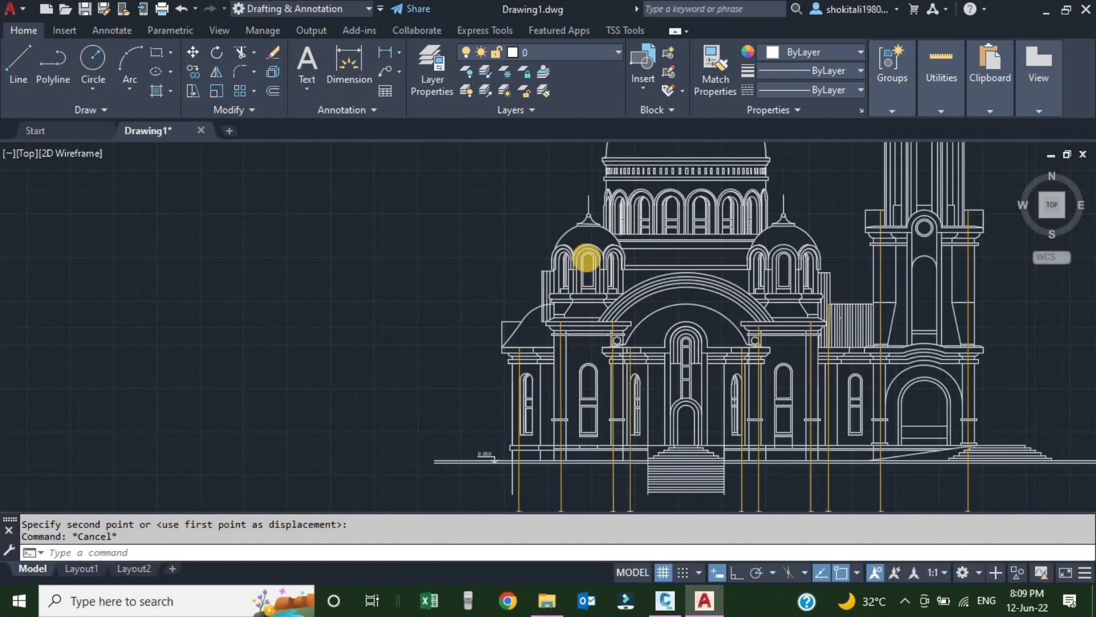
{"action": "scroll", "coordinate": [754, 303], "scroll_direction": "down", "scroll_amount": 4}
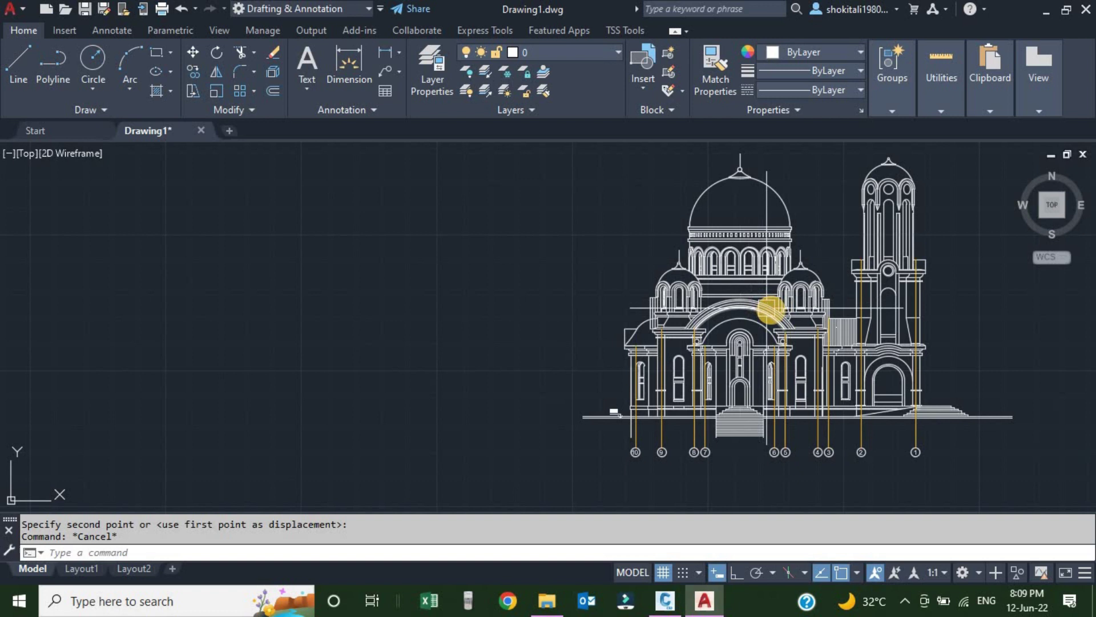
{"action": "middle_click_drag", "start_coordinate": [762, 310], "coordinate": [703, 309]}
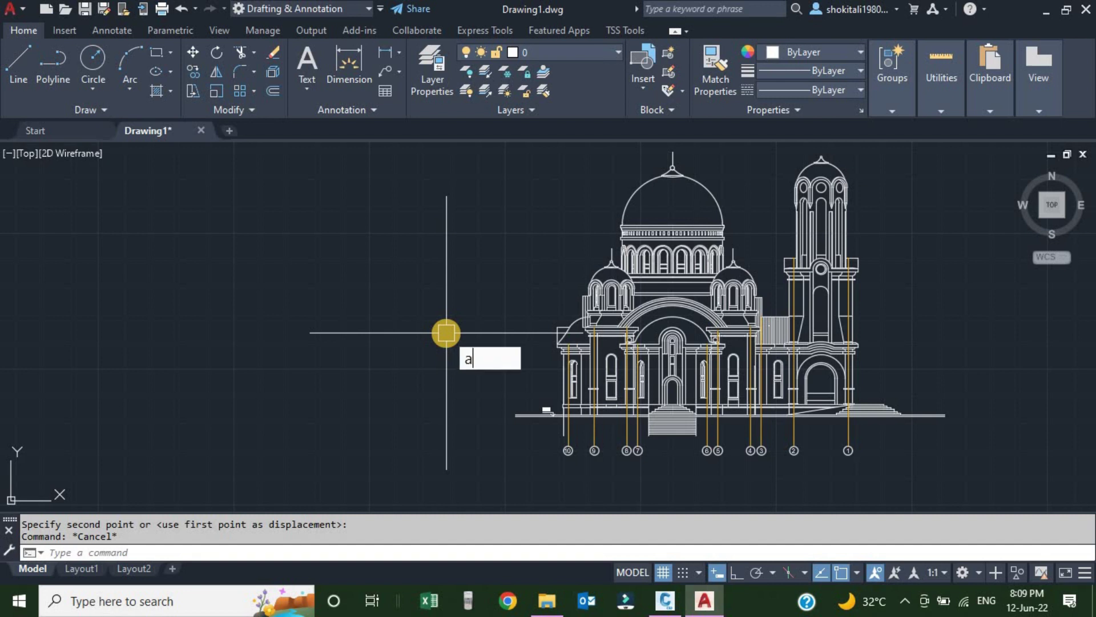
Load the ElevationMarkerV1-1.lsp application from the Lisp folder with APPLOAD
{"action": "key", "text": "Return"}
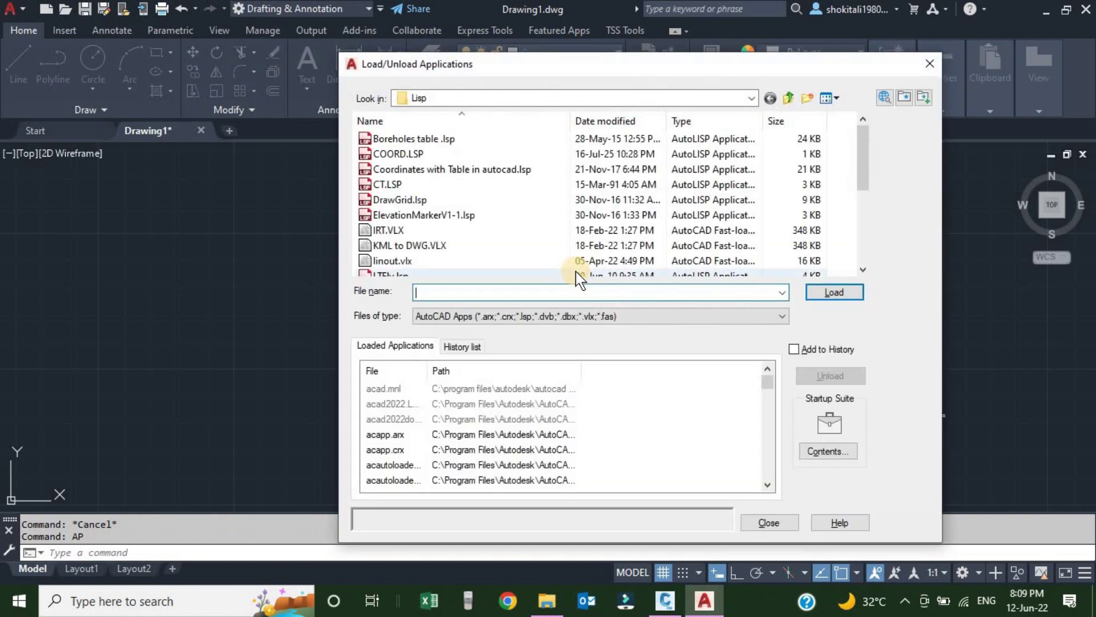
{"action": "left_click", "coordinate": [423, 222]}
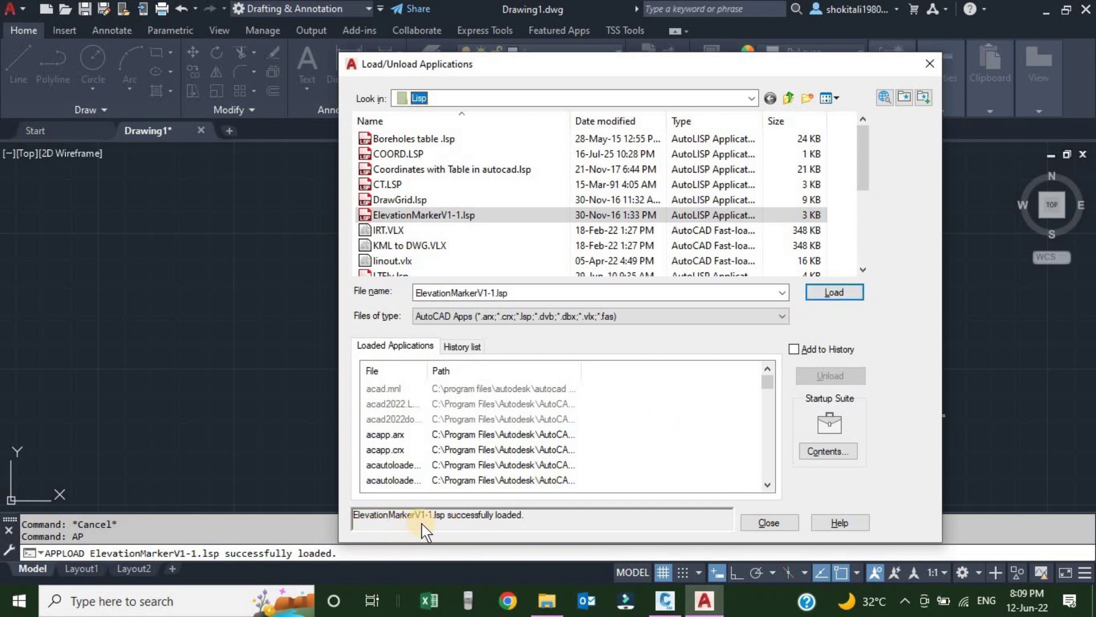
{"action": "left_click", "coordinate": [768, 523]}
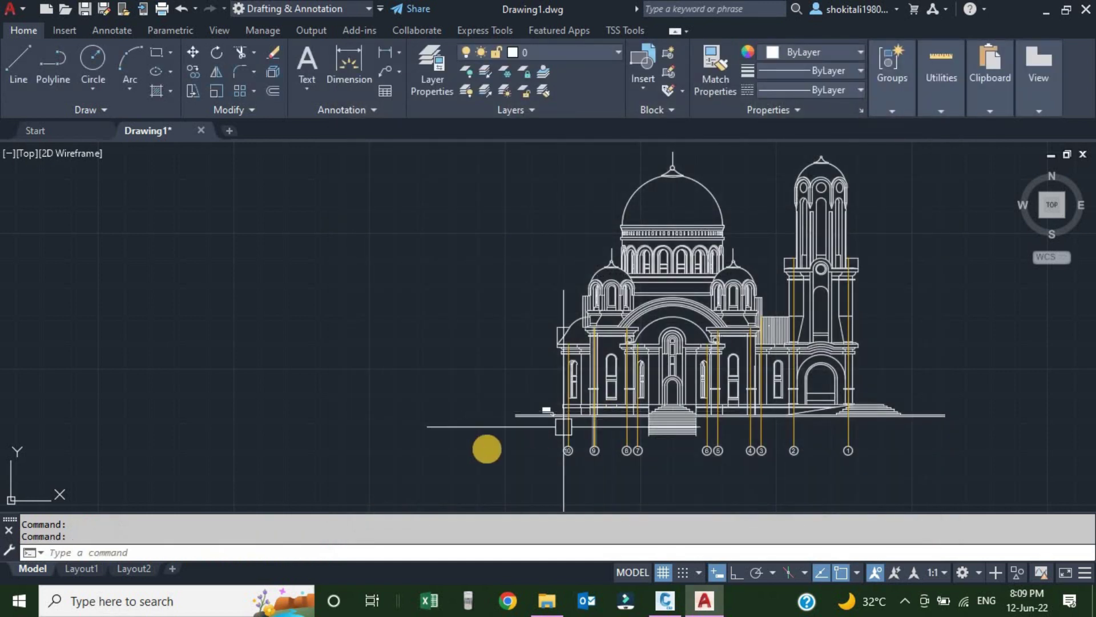
Try to place an elevation marker with the EM command at the arrow tip of the 0.000 level mark
{"action": "scroll", "coordinate": [538, 430], "scroll_direction": "up", "scroll_amount": 5}
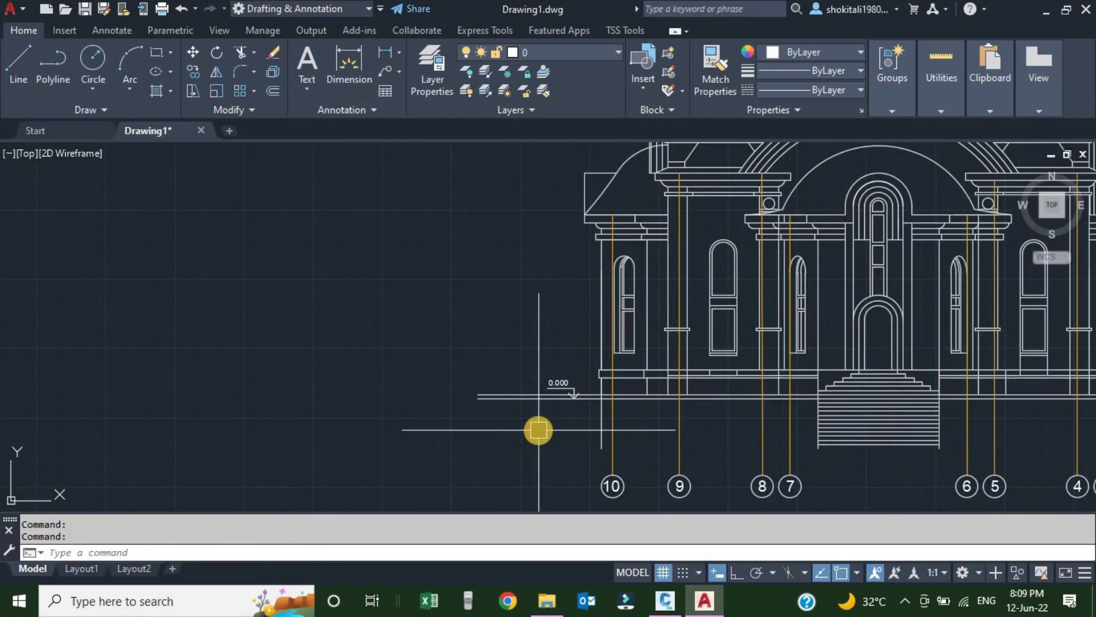
{"action": "type", "text": "EM"}
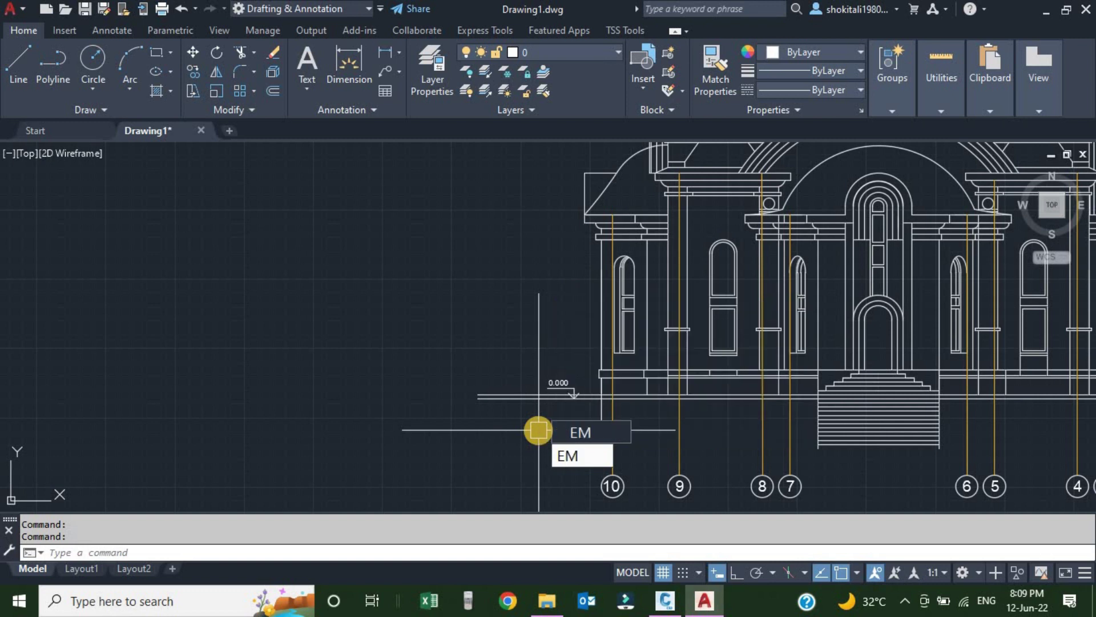
{"action": "key", "text": "Return"}
{"action": "scroll", "coordinate": [568, 401], "scroll_direction": "up", "scroll_amount": 3}
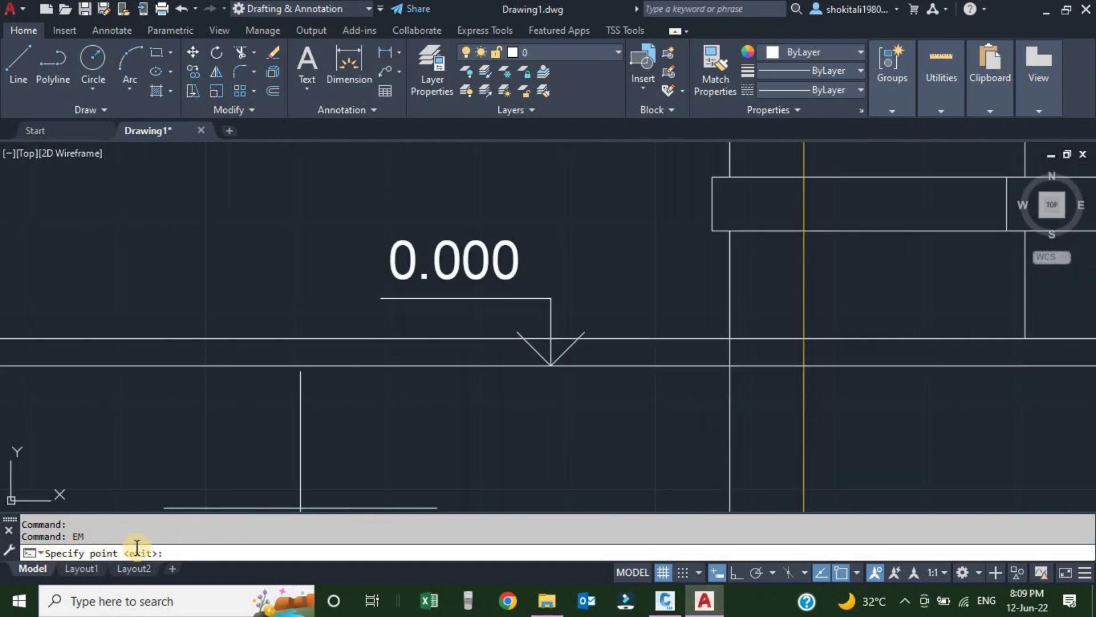
{"action": "scroll", "coordinate": [490, 357], "scroll_direction": "down", "scroll_amount": 3}
{"action": "scroll", "coordinate": [557, 357], "scroll_direction": "up", "scroll_amount": 4}
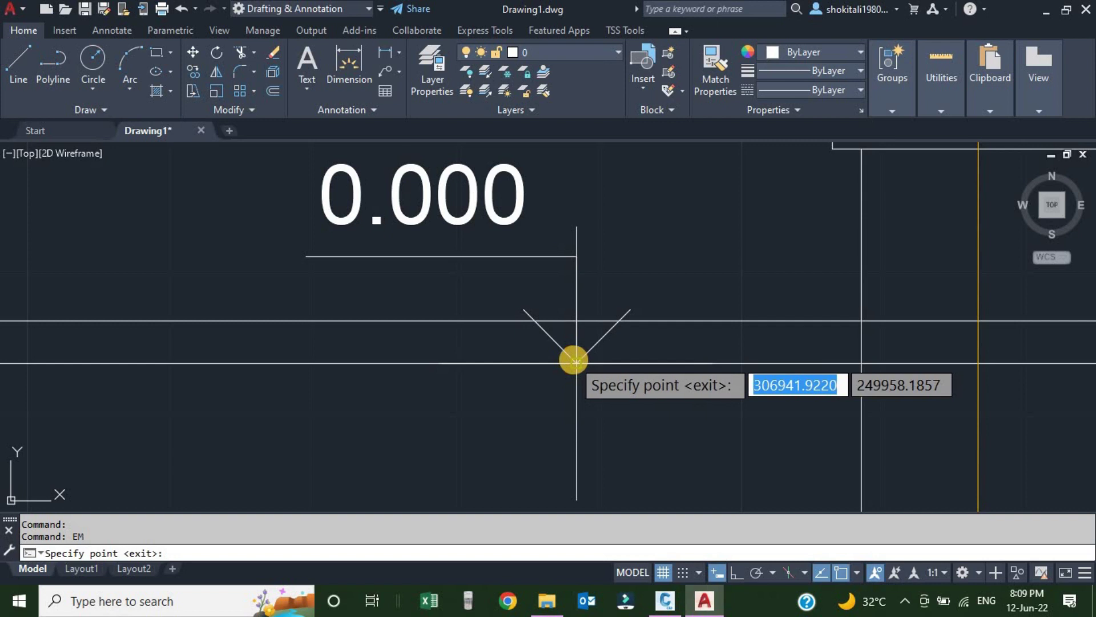
{"action": "scroll", "coordinate": [545, 353], "scroll_direction": "down", "scroll_amount": 1}
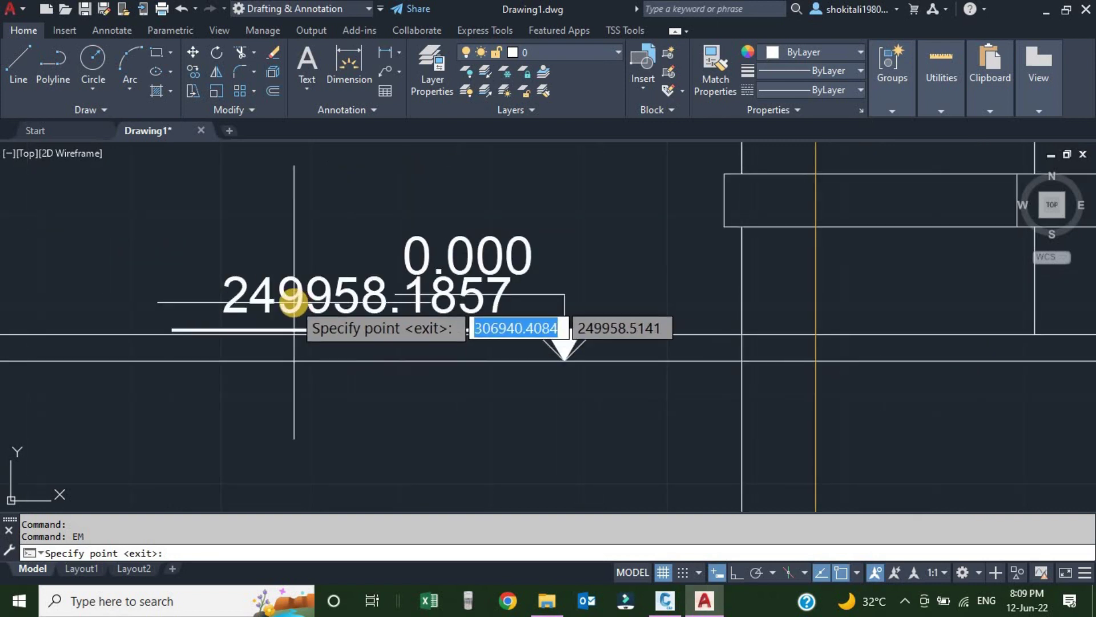
{"action": "scroll", "coordinate": [261, 303], "scroll_direction": "up", "scroll_amount": 1}
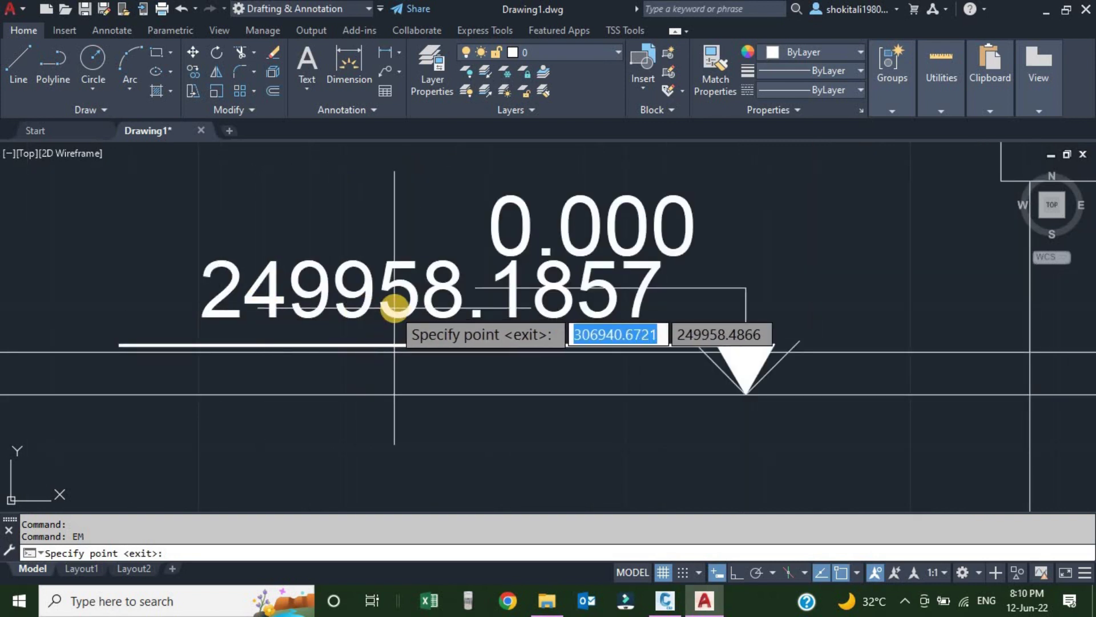
End the EM command and undo the elevation marker placed at the 0.000 level mark
{"action": "key", "text": "Escape"}
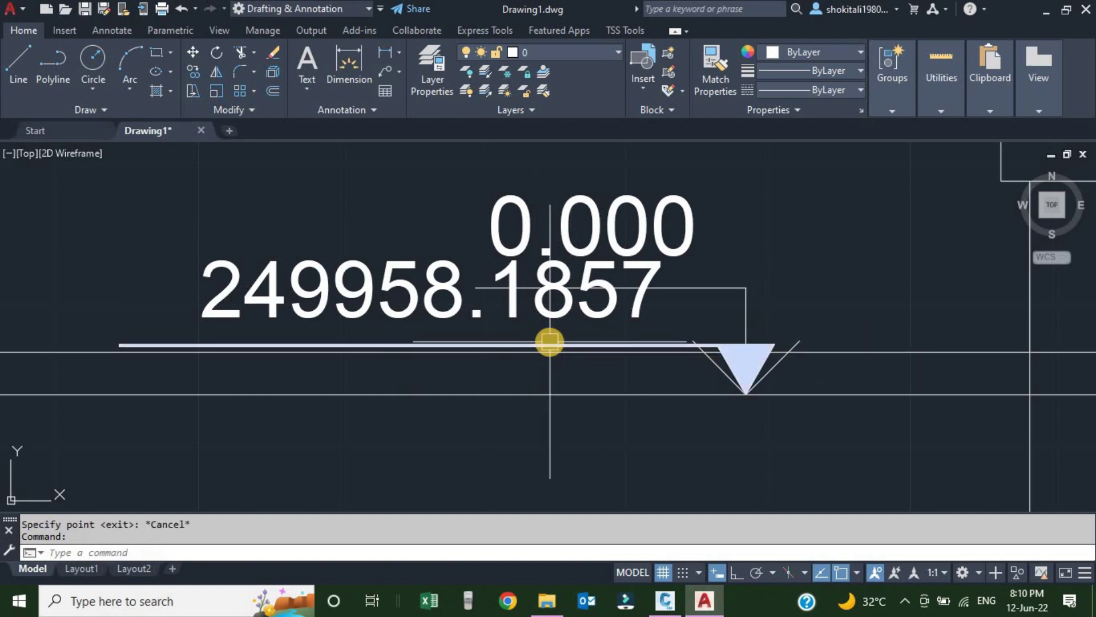
{"action": "key", "text": "ctrl+z"}
{"action": "key", "text": "ctrl+z"}
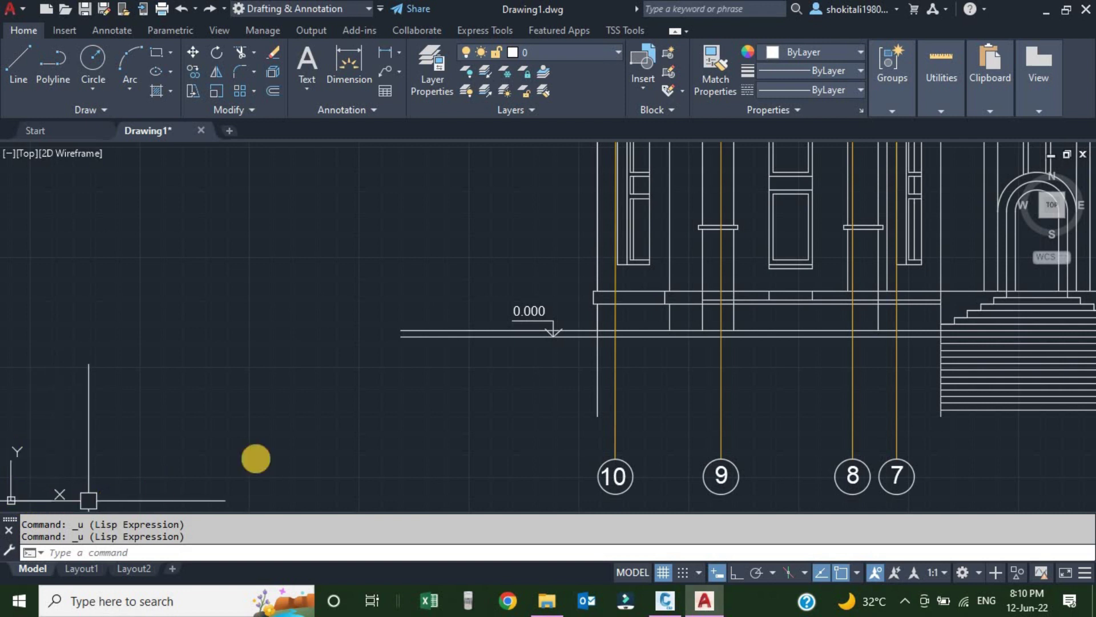
Set the UCS origin at the left end of the lower ground line, with the X-axis along that line
{"action": "scroll", "coordinate": [523, 361], "scroll_direction": "up", "scroll_amount": 5}
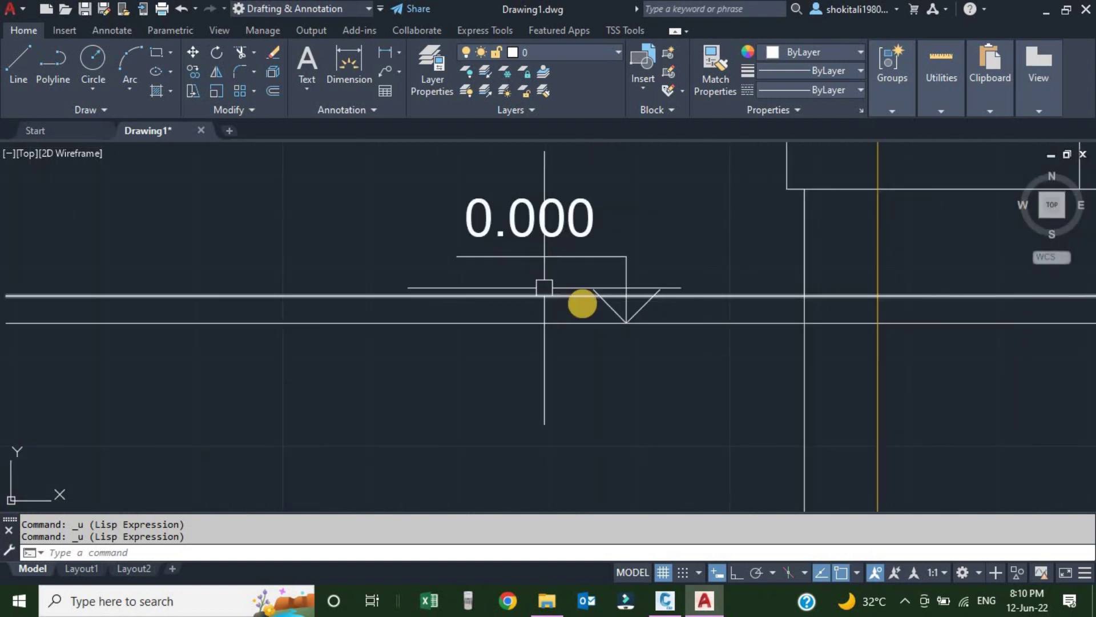
{"action": "scroll", "coordinate": [574, 309], "scroll_direction": "down", "scroll_amount": 2}
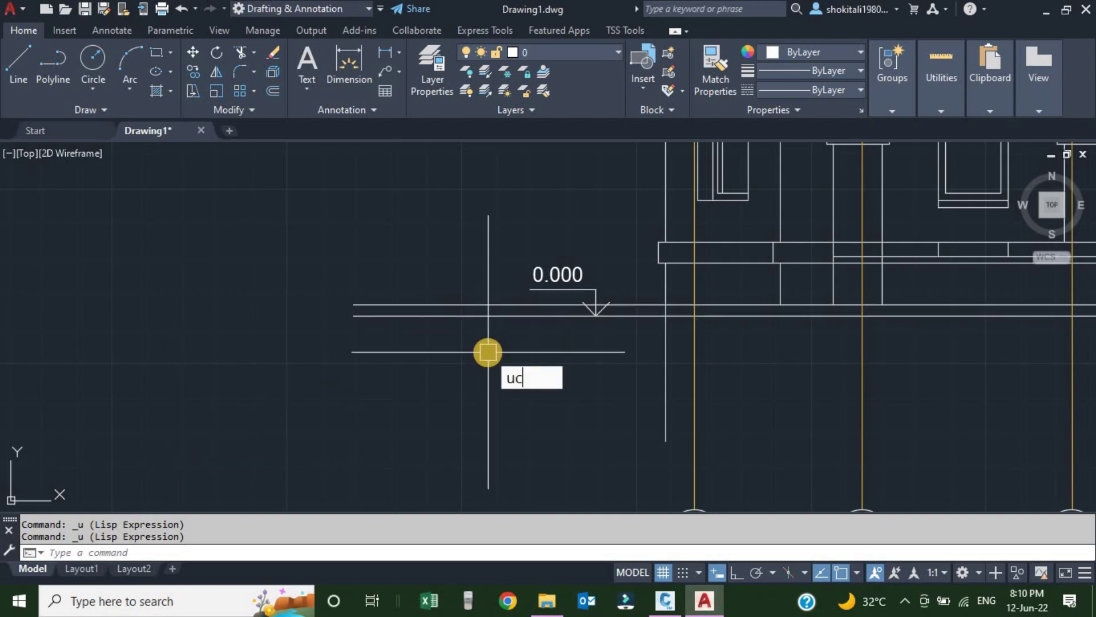
{"action": "key", "text": "Return"}
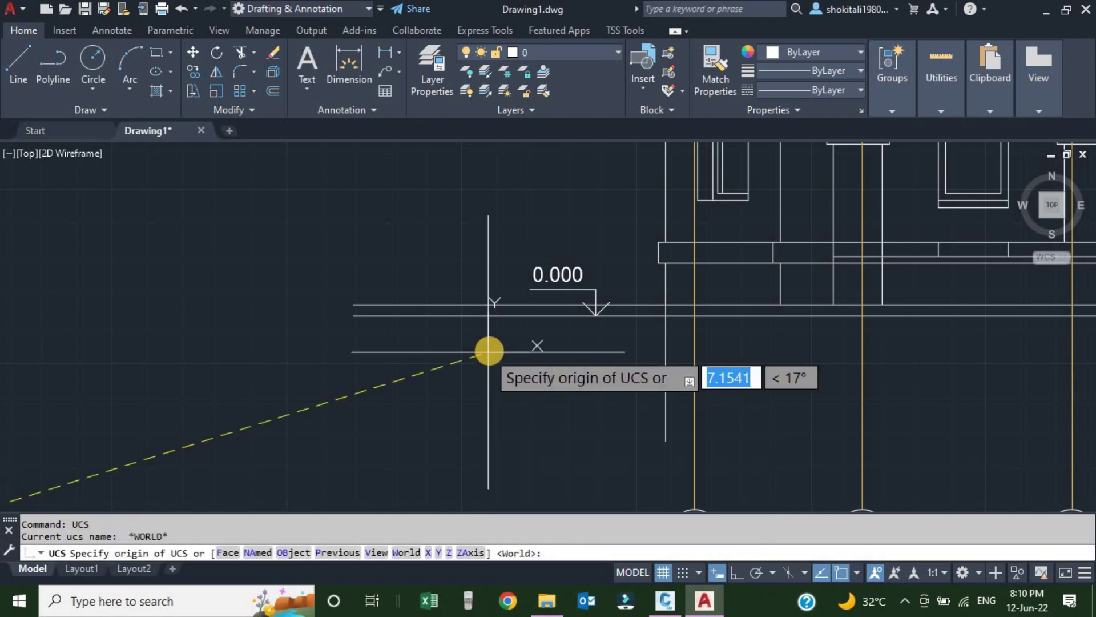
{"action": "scroll", "coordinate": [571, 306], "scroll_direction": "up", "scroll_amount": 3}
{"action": "scroll", "coordinate": [617, 303], "scroll_direction": "down", "scroll_amount": 2}
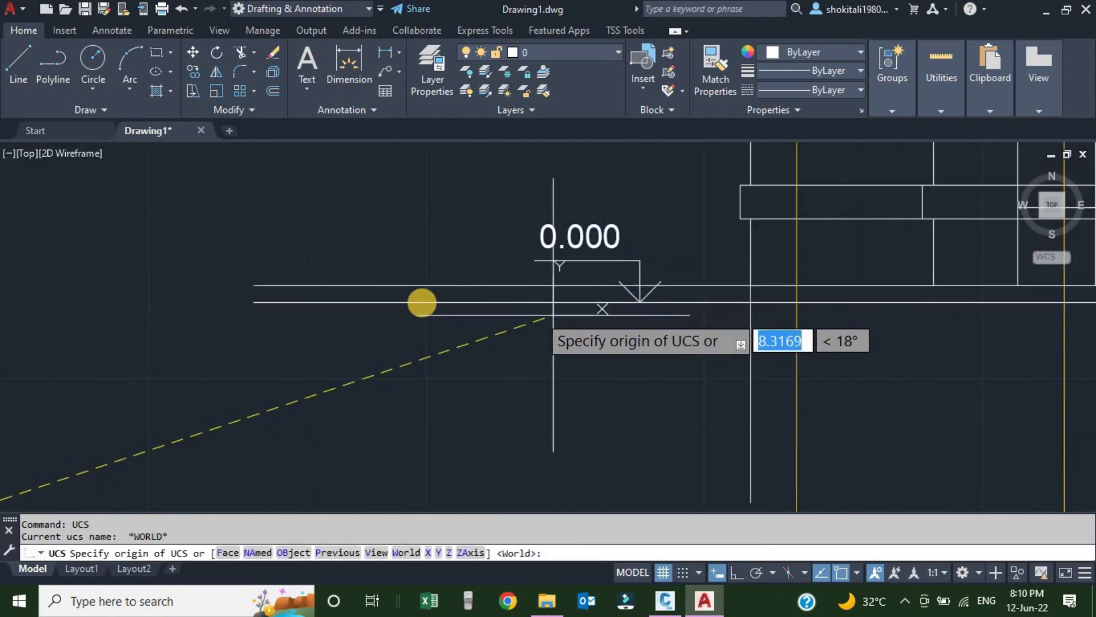
{"action": "left_click", "coordinate": [255, 303]}
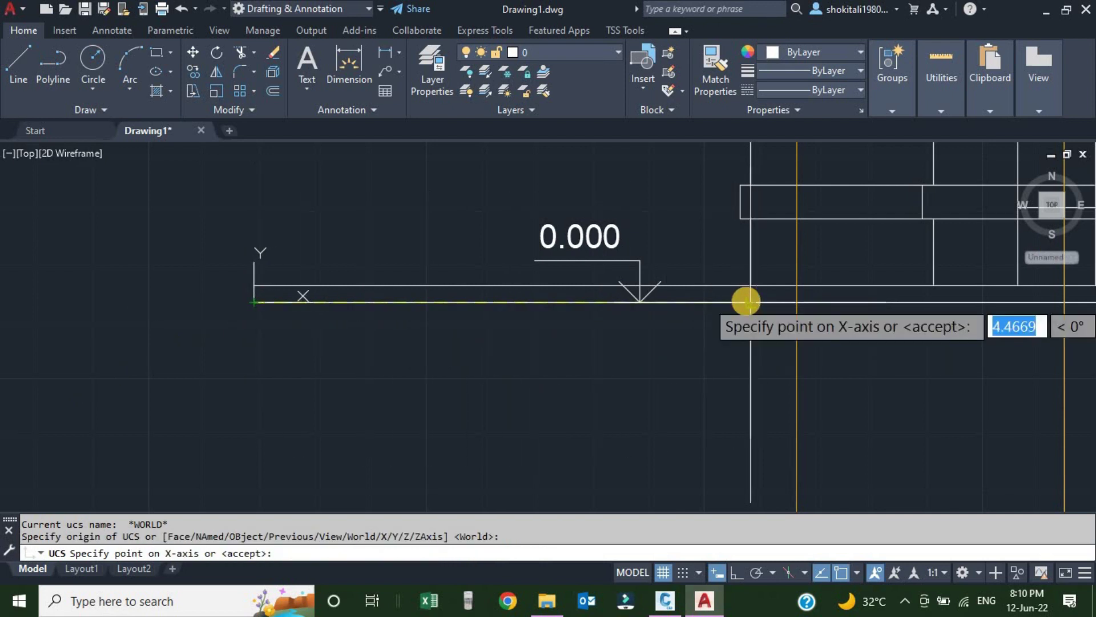
{"action": "left_click", "coordinate": [746, 301]}
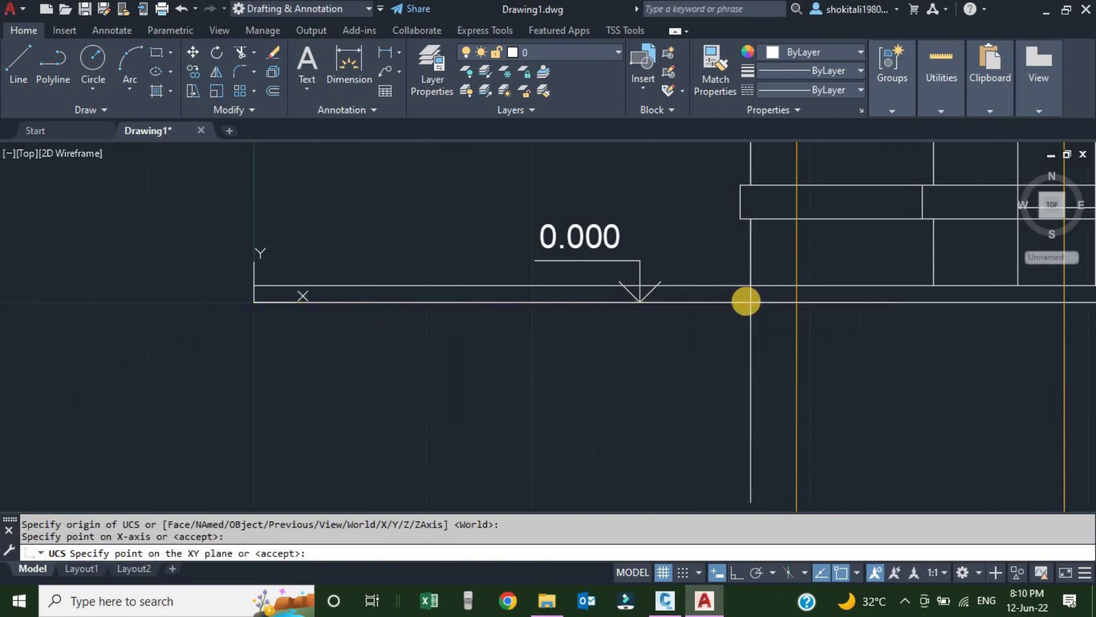
{"action": "key", "text": "Return"}
Start the EM command and place an elevation marker at the arrow tip of the 0.000 level mark
{"action": "scroll", "coordinate": [291, 291], "scroll_direction": "up", "scroll_amount": 3}
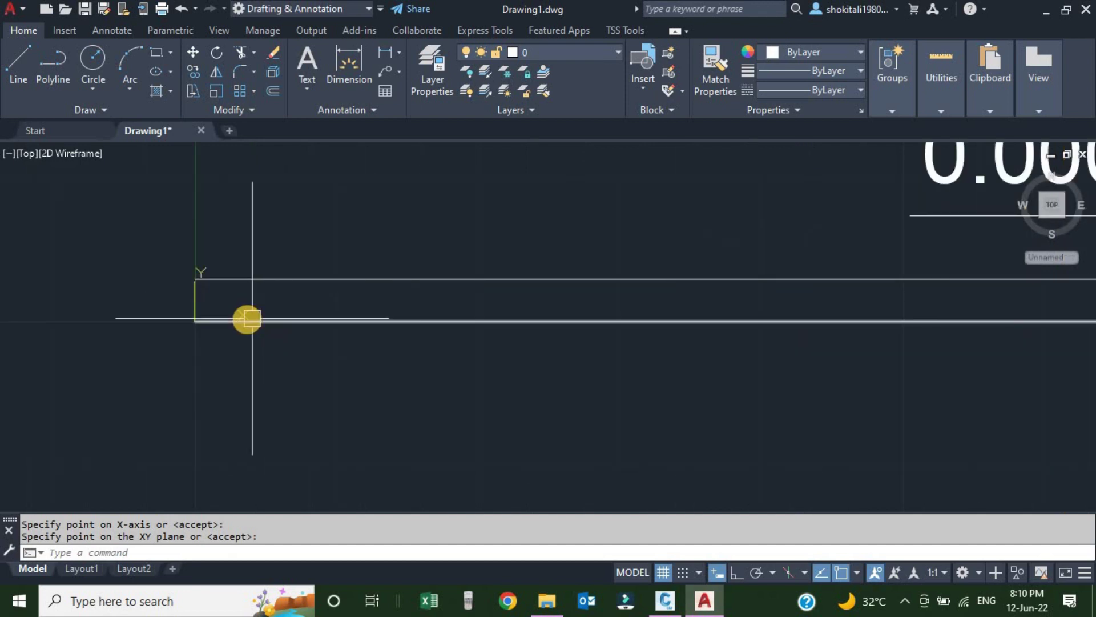
{"action": "scroll", "coordinate": [215, 318], "scroll_direction": "down", "scroll_amount": 3}
{"action": "middle_click_drag", "start_coordinate": [558, 368], "coordinate": [558, 420]}
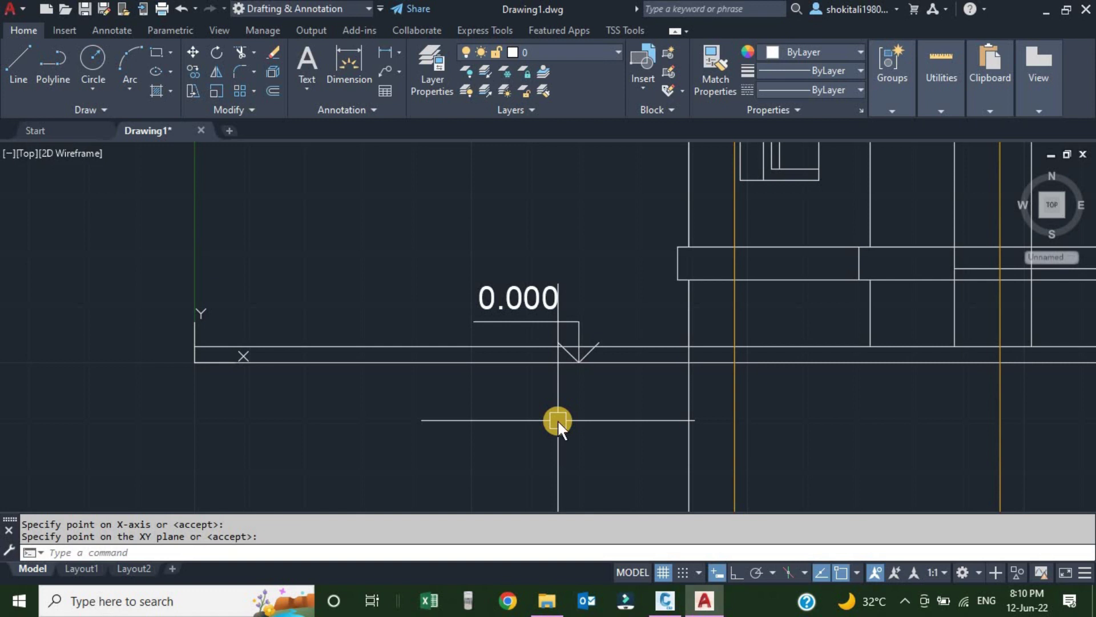
{"action": "type", "text": "em"}
{"action": "key", "text": "Return"}
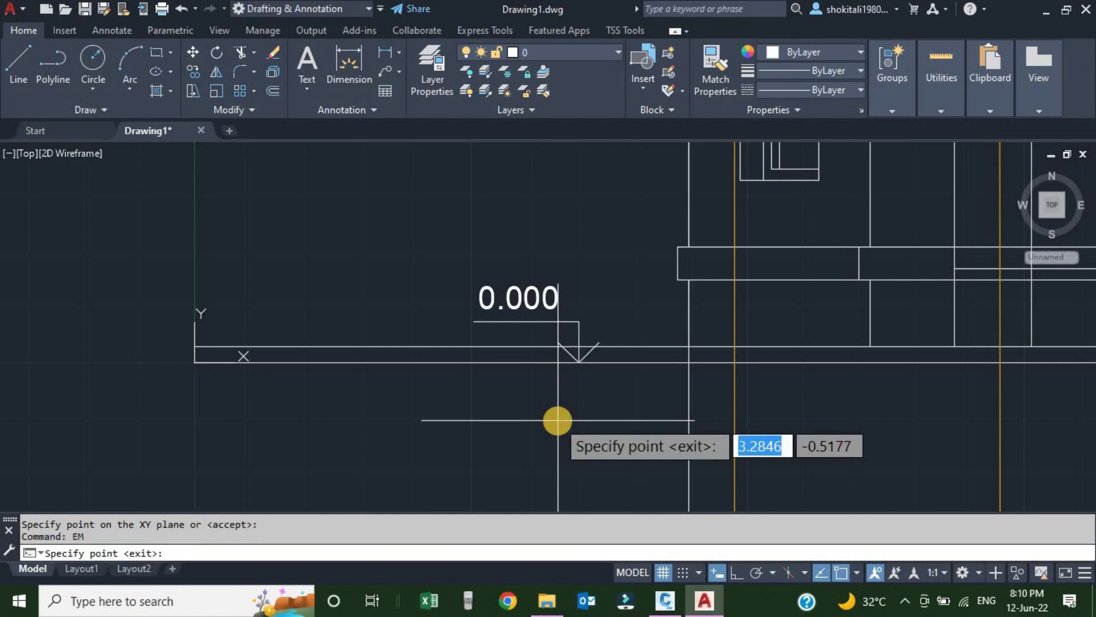
{"action": "left_click", "coordinate": [577, 359]}
{"action": "scroll", "coordinate": [533, 320], "scroll_direction": "up", "scroll_amount": 3}
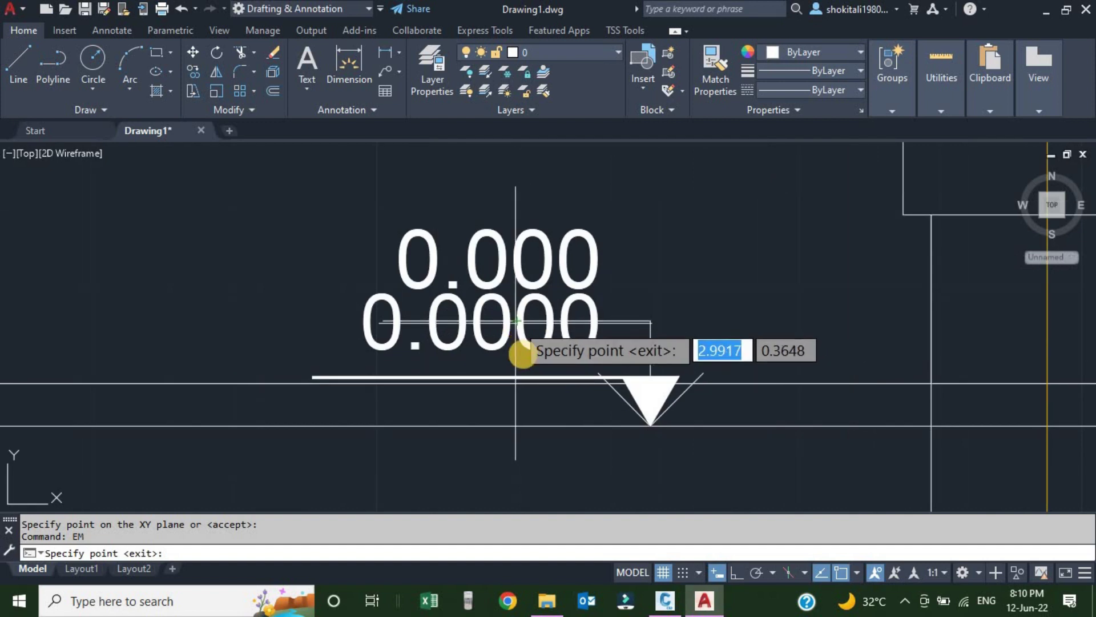
Place elevation markers at the plinth's upper-left corner and at the top of the arched window between axes 9 and 8
{"action": "scroll", "coordinate": [521, 345], "scroll_direction": "down", "scroll_amount": 5}
{"action": "scroll", "coordinate": [571, 357], "scroll_direction": "up", "scroll_amount": 3}
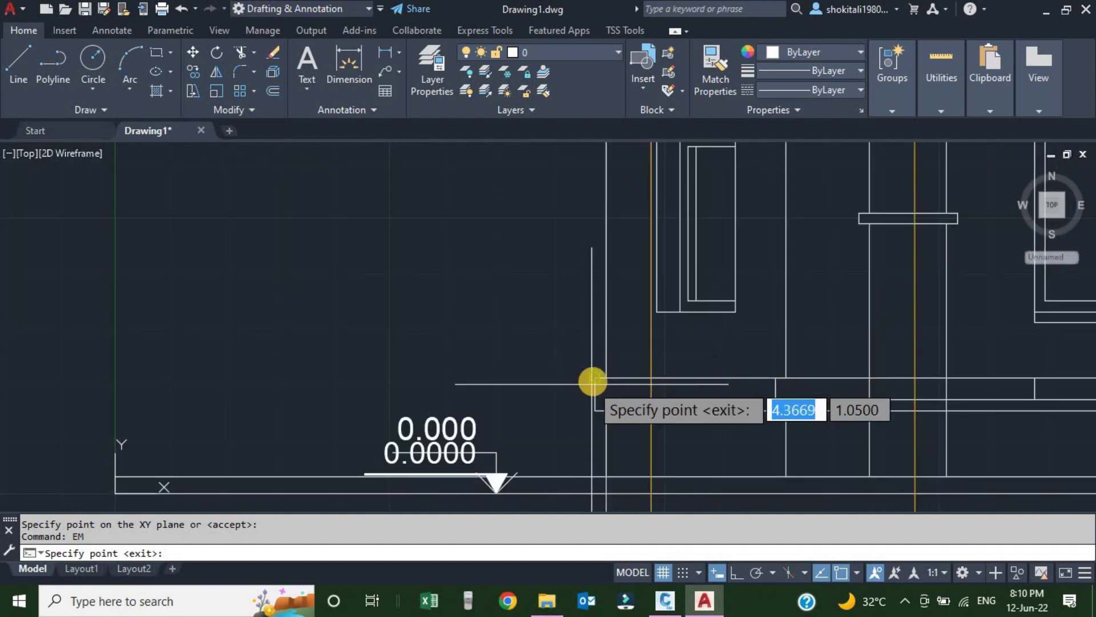
{"action": "scroll", "coordinate": [563, 361], "scroll_direction": "up", "scroll_amount": 4}
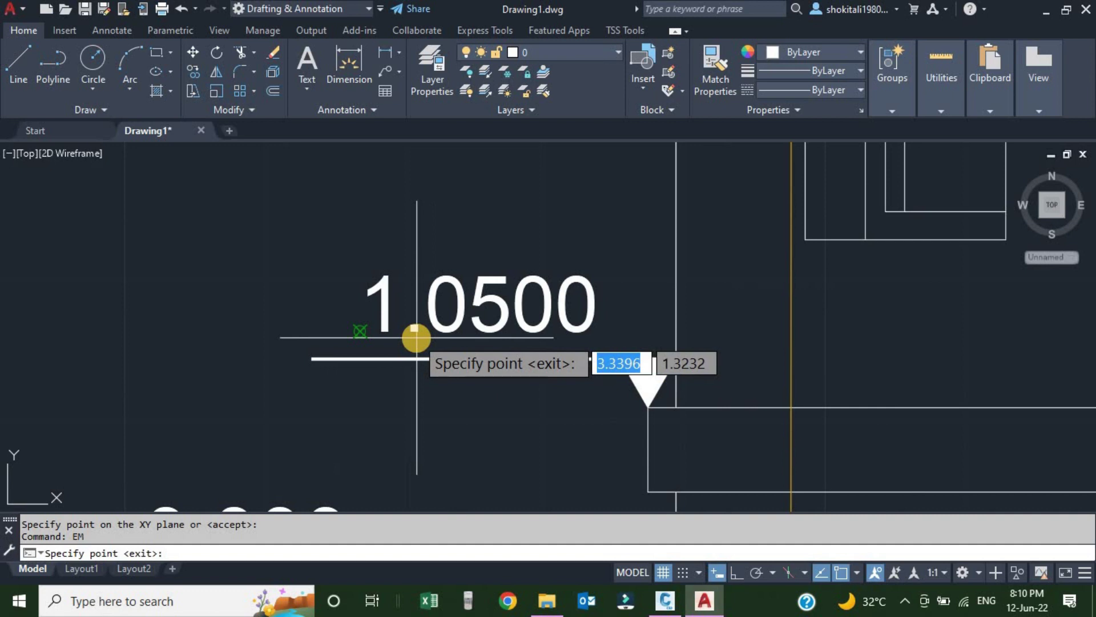
{"action": "scroll", "coordinate": [490, 360], "scroll_direction": "down", "scroll_amount": 5}
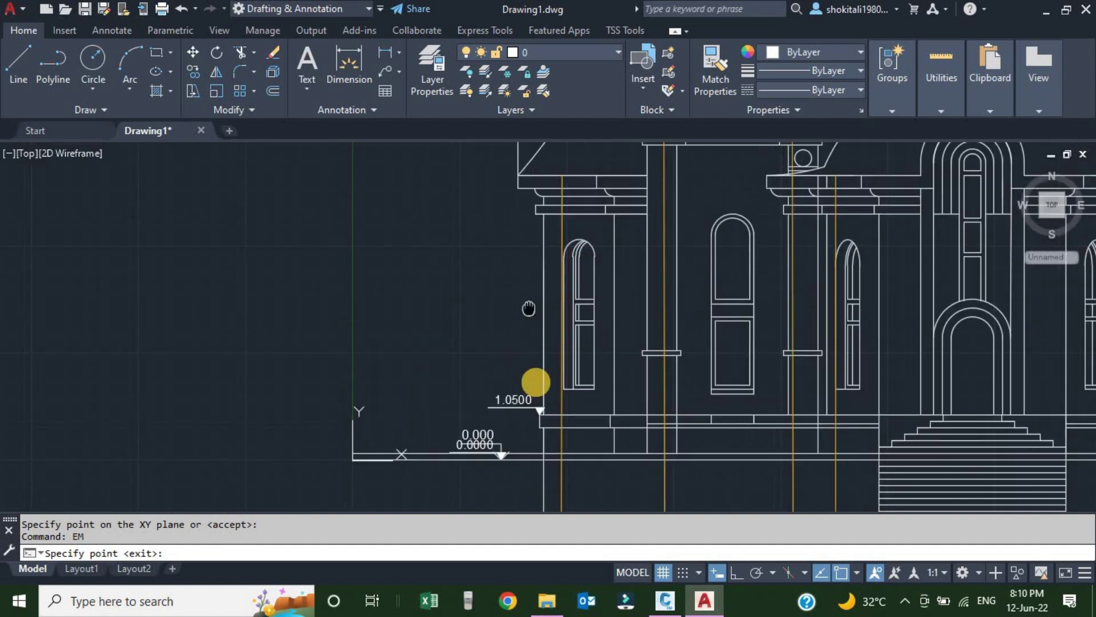
{"action": "scroll", "coordinate": [714, 305], "scroll_direction": "up", "scroll_amount": 4}
{"action": "left_click", "coordinate": [779, 298]}
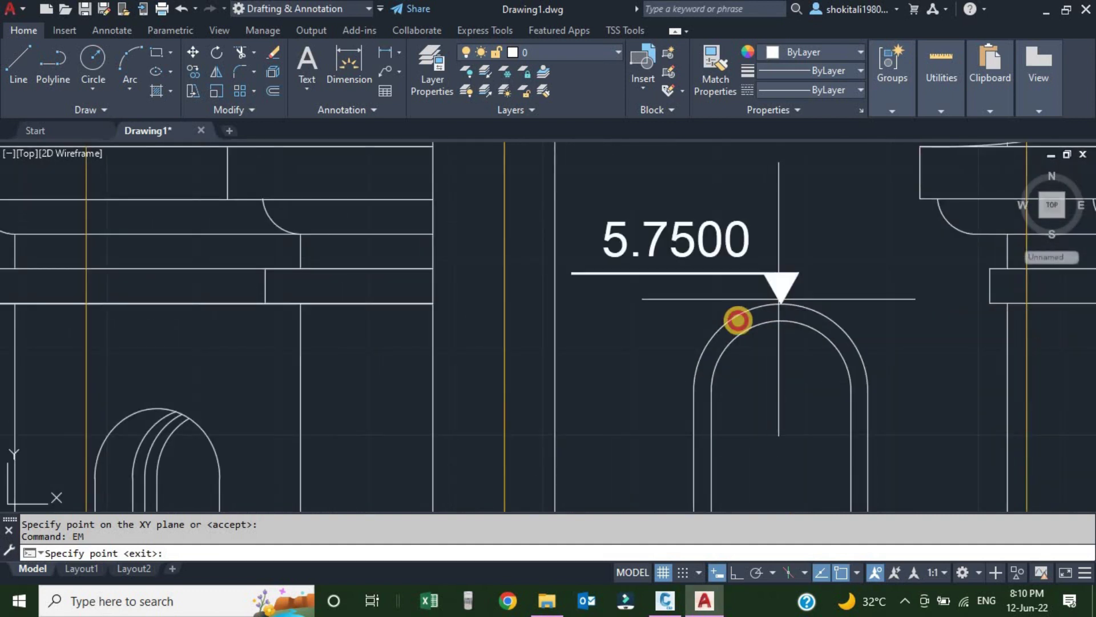
Place elevation markers at the side roof's left edge and at the parapet's upper-left corner beside the small left dome
{"action": "scroll", "coordinate": [738, 319], "scroll_direction": "down", "scroll_amount": 3}
{"action": "scroll", "coordinate": [425, 245], "scroll_direction": "down", "scroll_amount": 3}
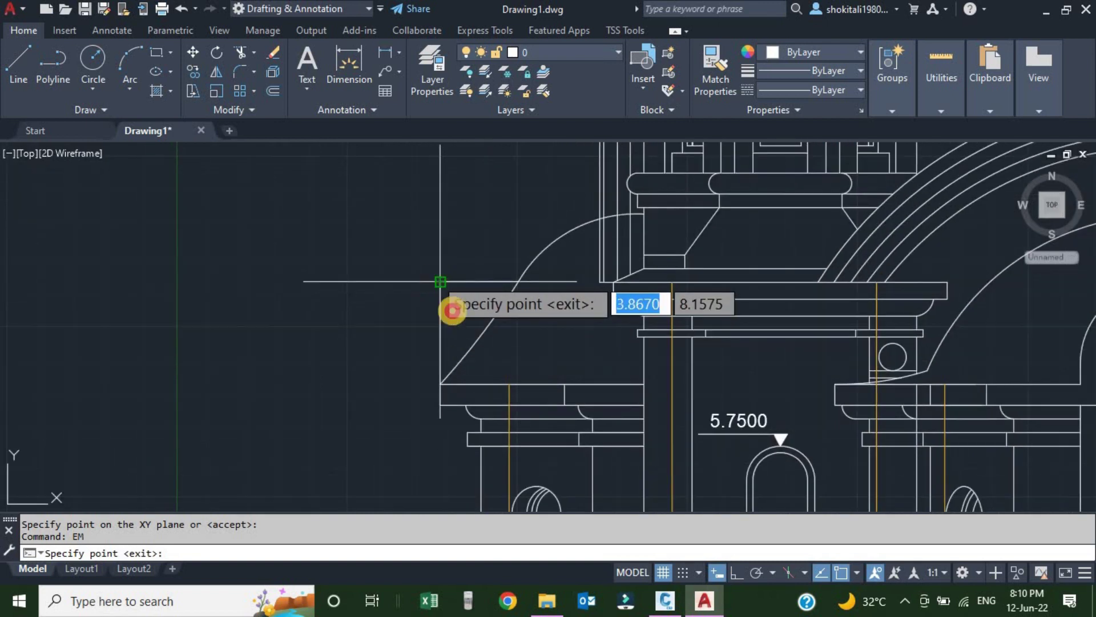
{"action": "left_click", "coordinate": [445, 306]}
{"action": "scroll", "coordinate": [514, 308], "scroll_direction": "down", "scroll_amount": 3}
{"action": "scroll", "coordinate": [525, 311], "scroll_direction": "up", "scroll_amount": 3}
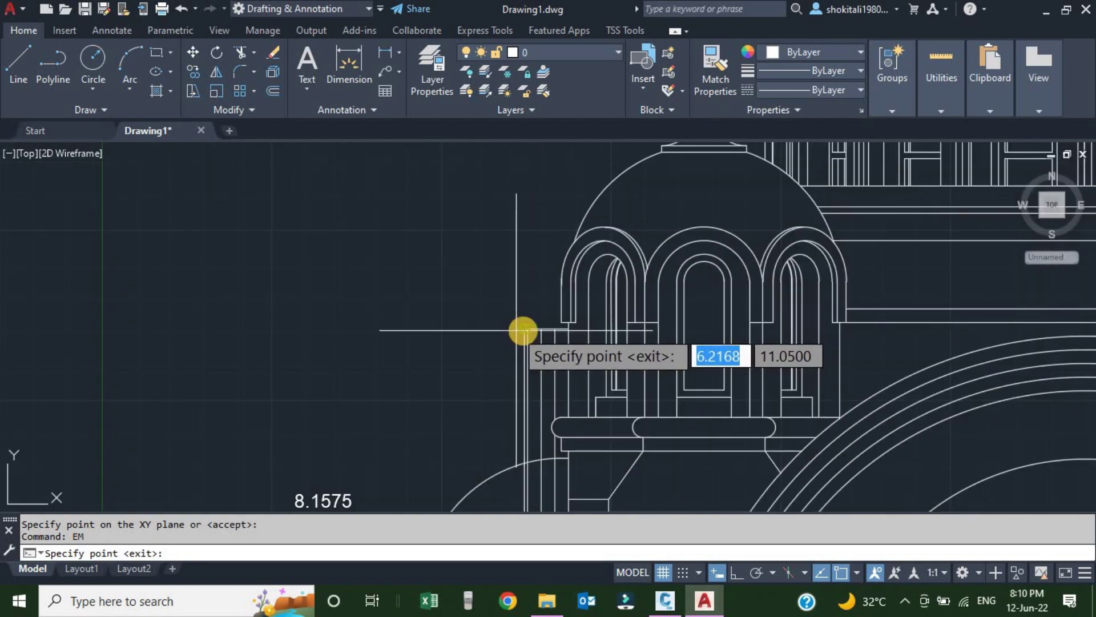
{"action": "scroll", "coordinate": [548, 354], "scroll_direction": "down", "scroll_amount": 3}
Place elevation markers at the left corner of the small left dome's cap and at the tip of its spire
{"action": "scroll", "coordinate": [616, 320], "scroll_direction": "up", "scroll_amount": 8}
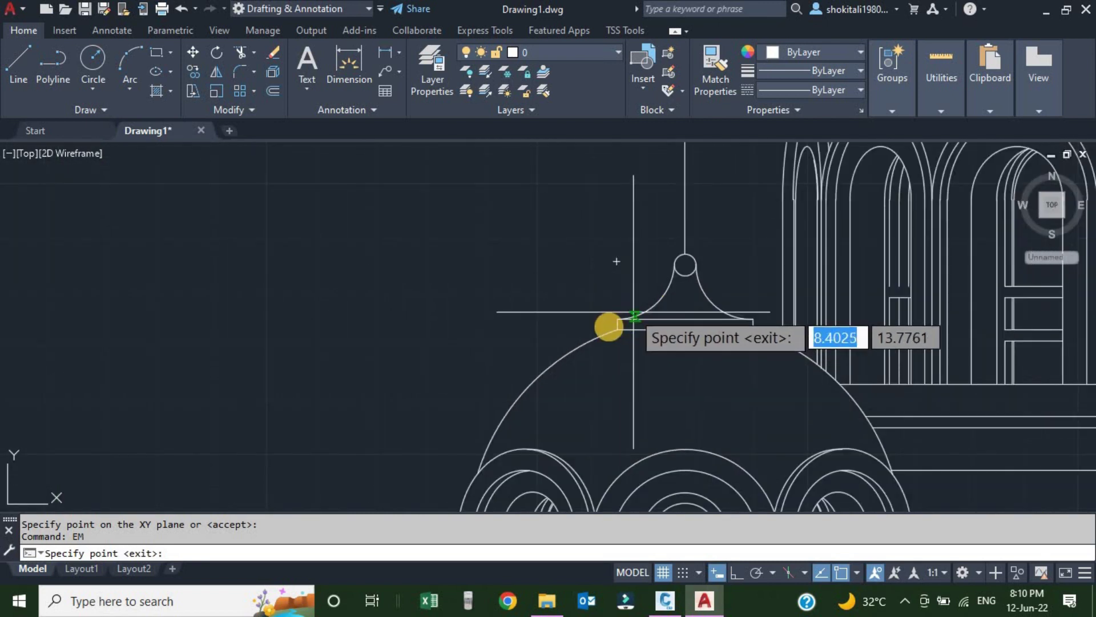
{"action": "left_click", "coordinate": [602, 316]}
{"action": "scroll", "coordinate": [645, 343], "scroll_direction": "down", "scroll_amount": 4}
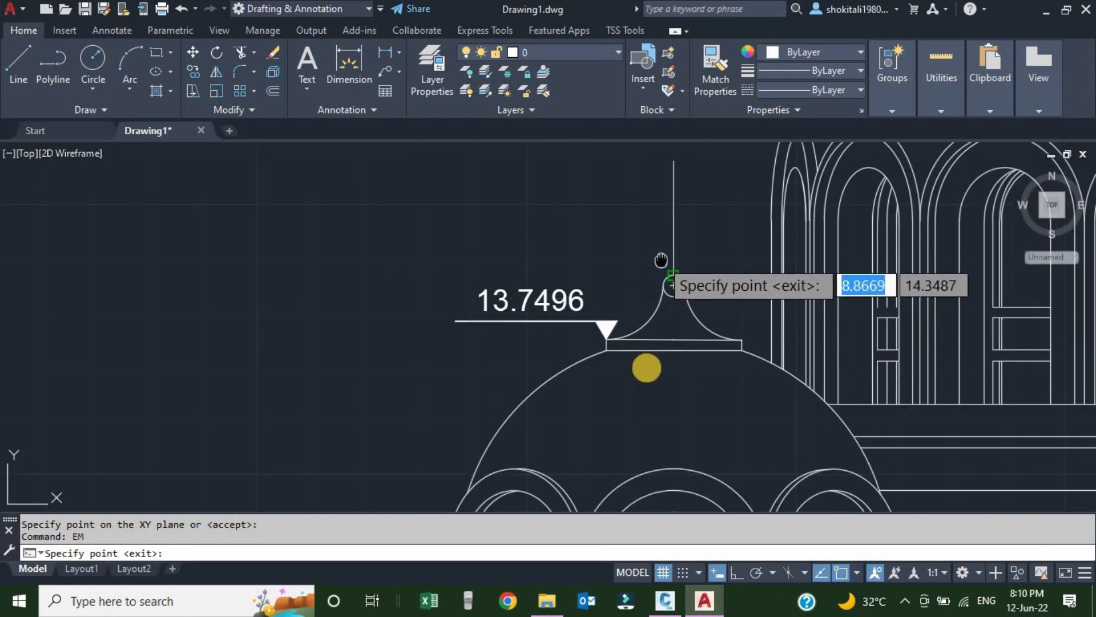
{"action": "left_click", "coordinate": [649, 269]}
Place elevation markers at the left corners of the main dome's cornice bands and end the EM command
{"action": "middle_click_drag", "start_coordinate": [722, 208], "coordinate": [674, 391]}
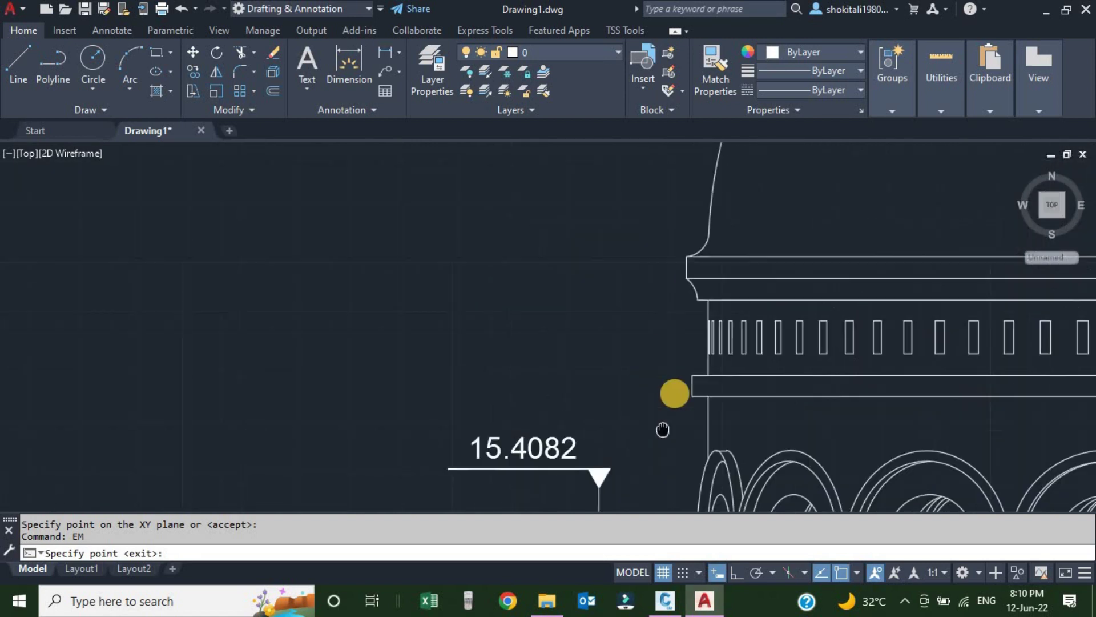
{"action": "left_click", "coordinate": [678, 256]}
{"action": "scroll", "coordinate": [641, 400], "scroll_direction": "down", "scroll_amount": 5}
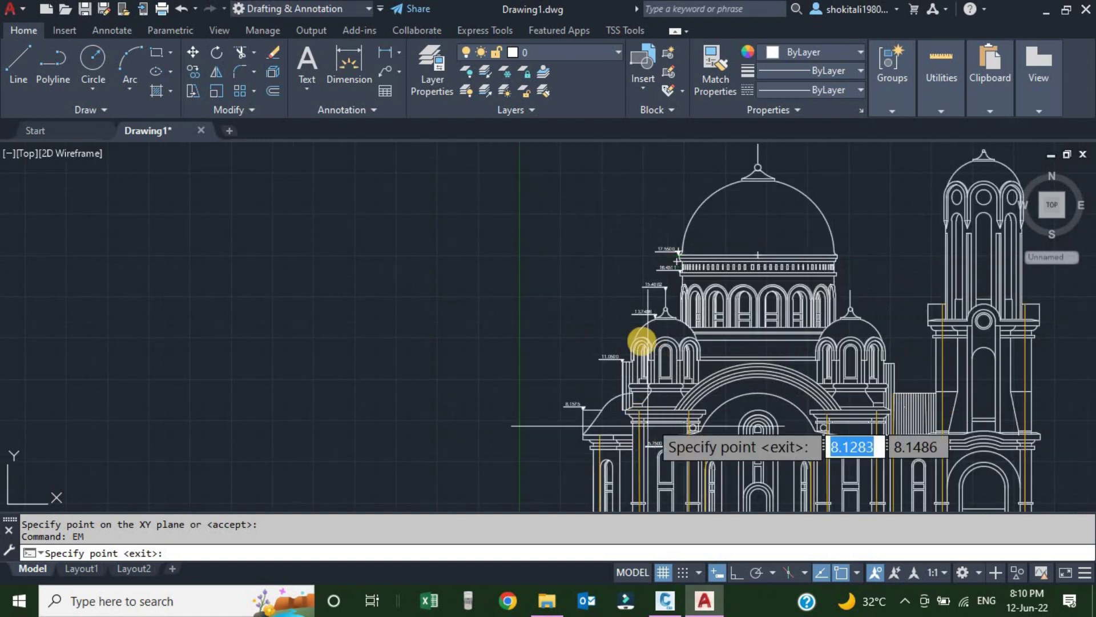
{"action": "key", "text": "Escape"}
Add an aligned vertical dimension from the plinth's upper-left corner down to the lower ground line
{"action": "scroll", "coordinate": [533, 448], "scroll_direction": "up", "scroll_amount": 6}
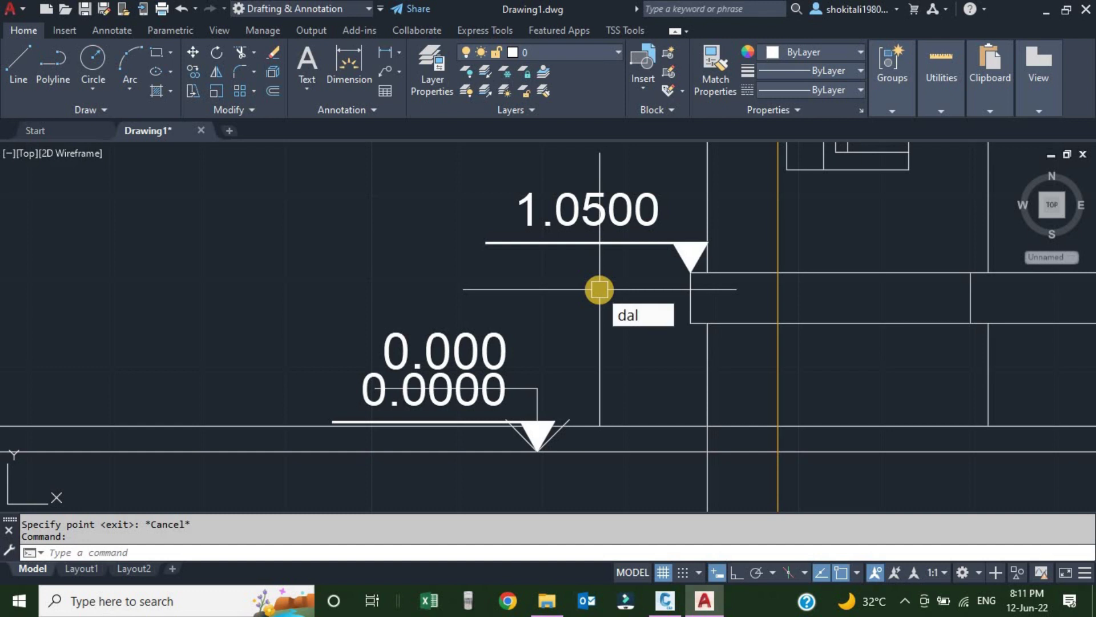
{"action": "type", "text": "dal"}
{"action": "key", "text": "Return"}
{"action": "left_click", "coordinate": [690, 270]}
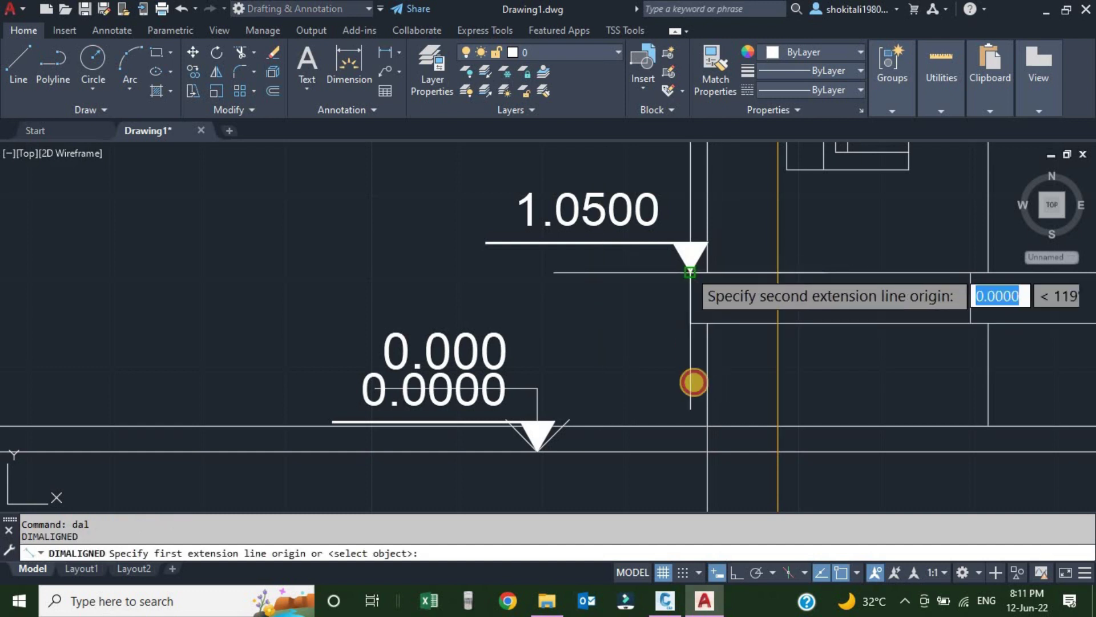
{"action": "left_click", "coordinate": [689, 452]}
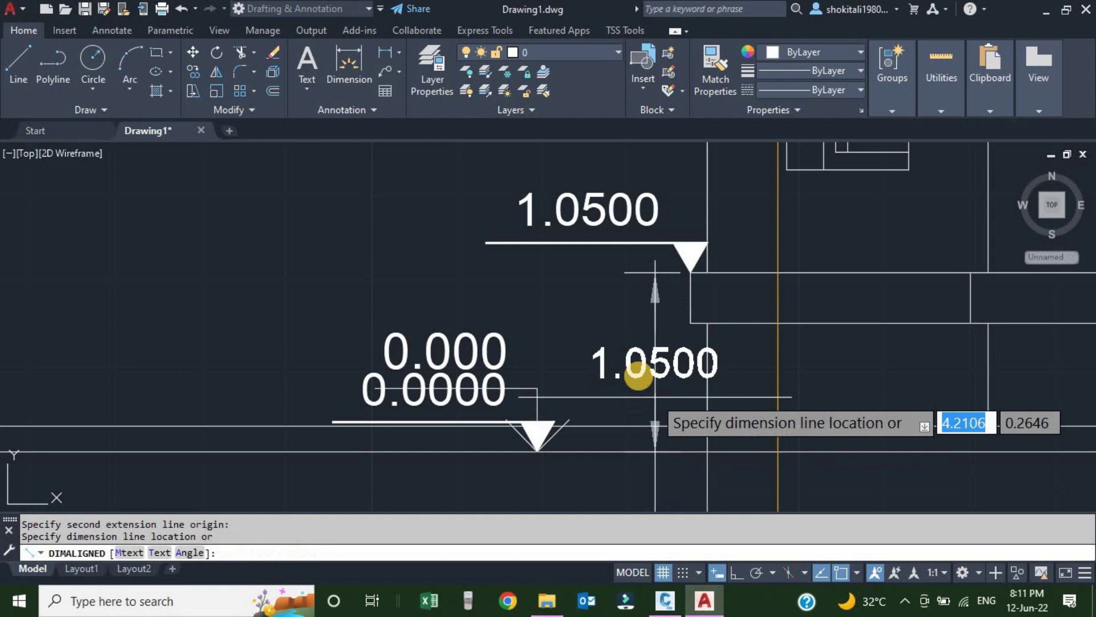
{"action": "left_click", "coordinate": [637, 373]}
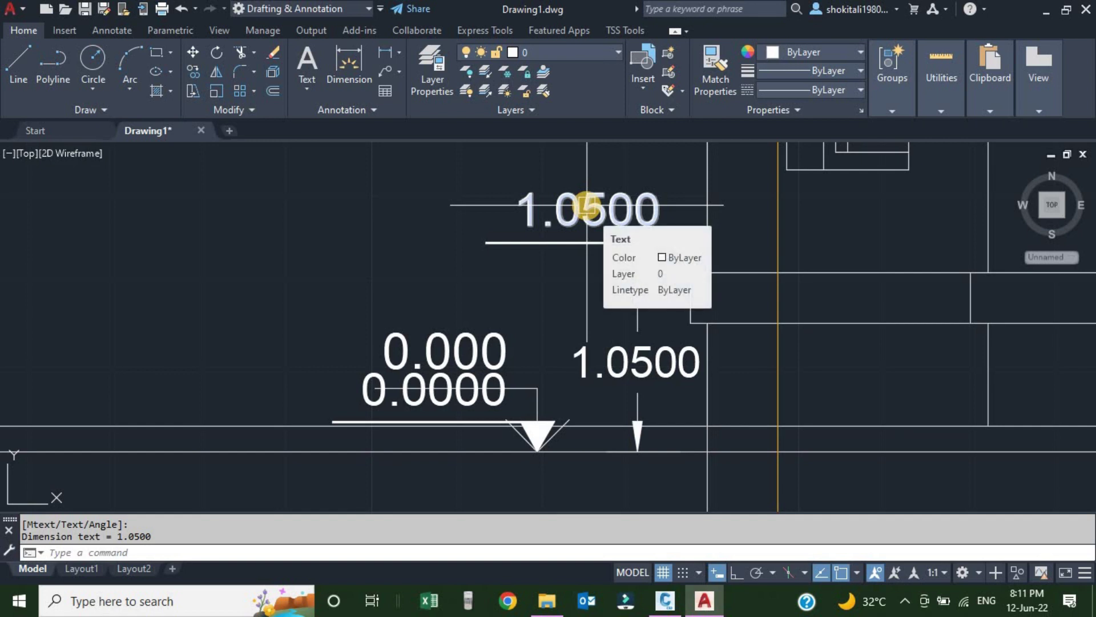
Inspect the 10.550 level mark on the lowest ground line of the second church facade
{"action": "scroll", "coordinate": [468, 408], "scroll_direction": "down", "scroll_amount": 10}
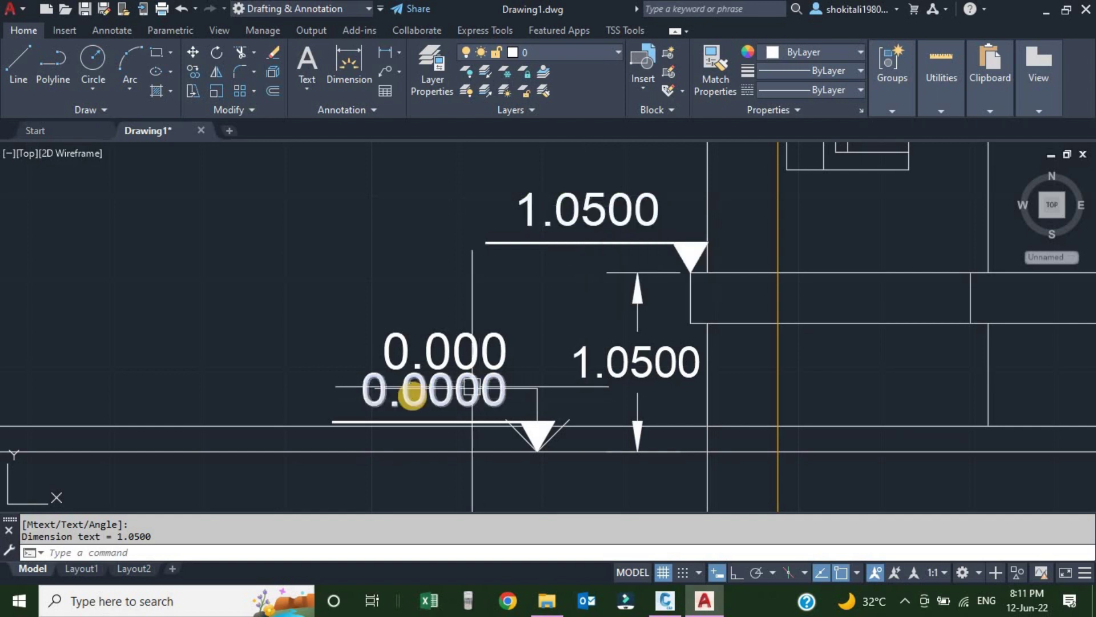
{"action": "scroll", "coordinate": [543, 374], "scroll_direction": "down", "scroll_amount": 3}
{"action": "scroll", "coordinate": [594, 330], "scroll_direction": "up", "scroll_amount": 8}
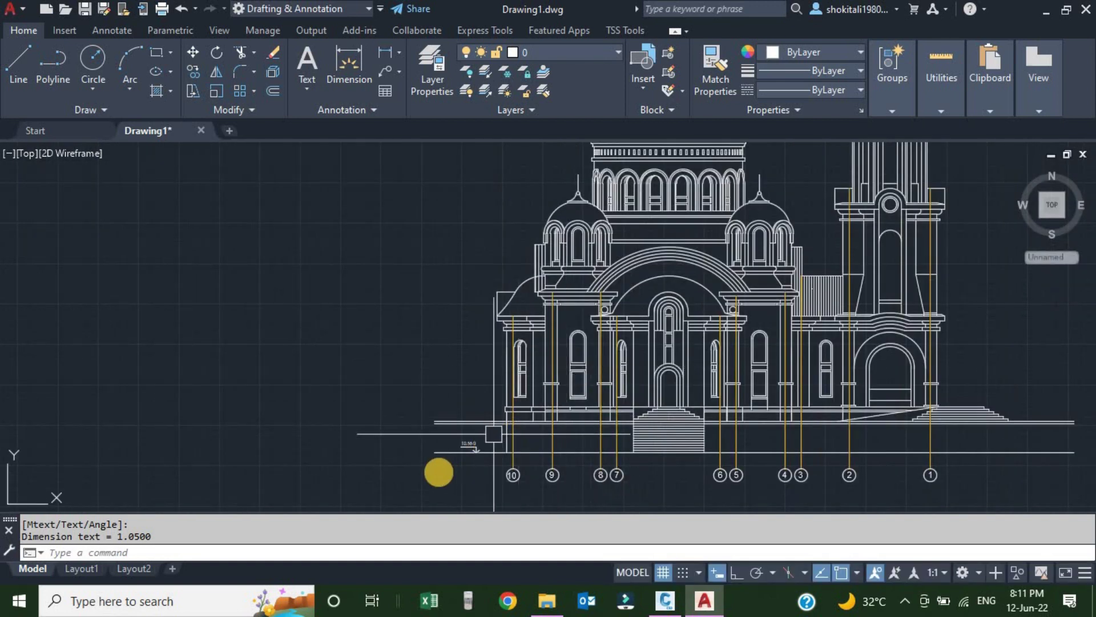
{"action": "scroll", "coordinate": [451, 463], "scroll_direction": "up", "scroll_amount": 8}
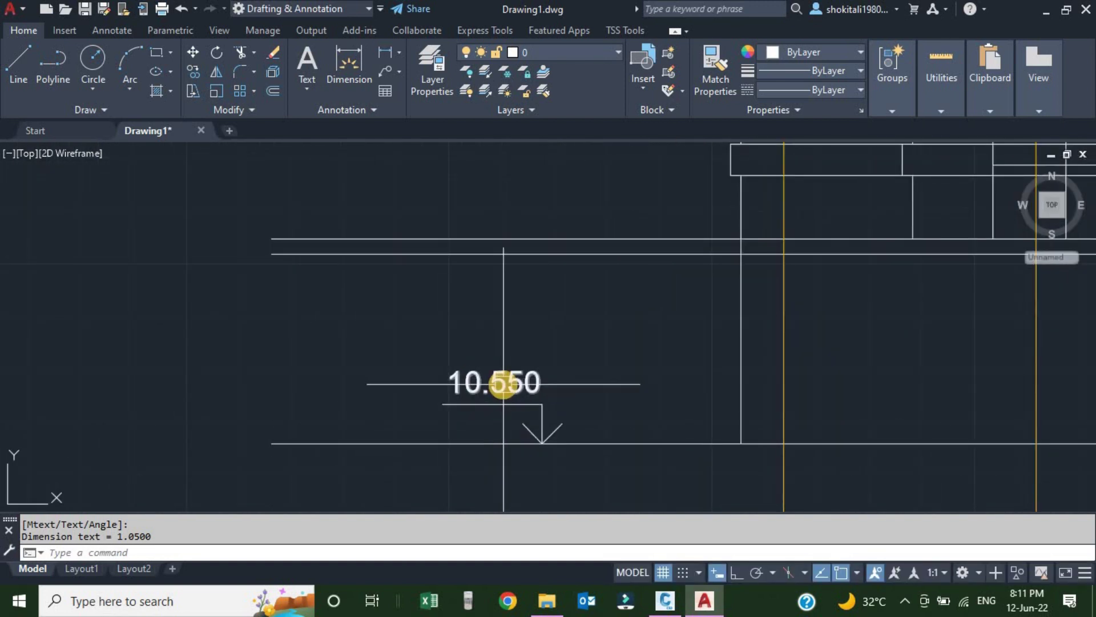
{"action": "scroll", "coordinate": [494, 378], "scroll_direction": "down", "scroll_amount": 8}
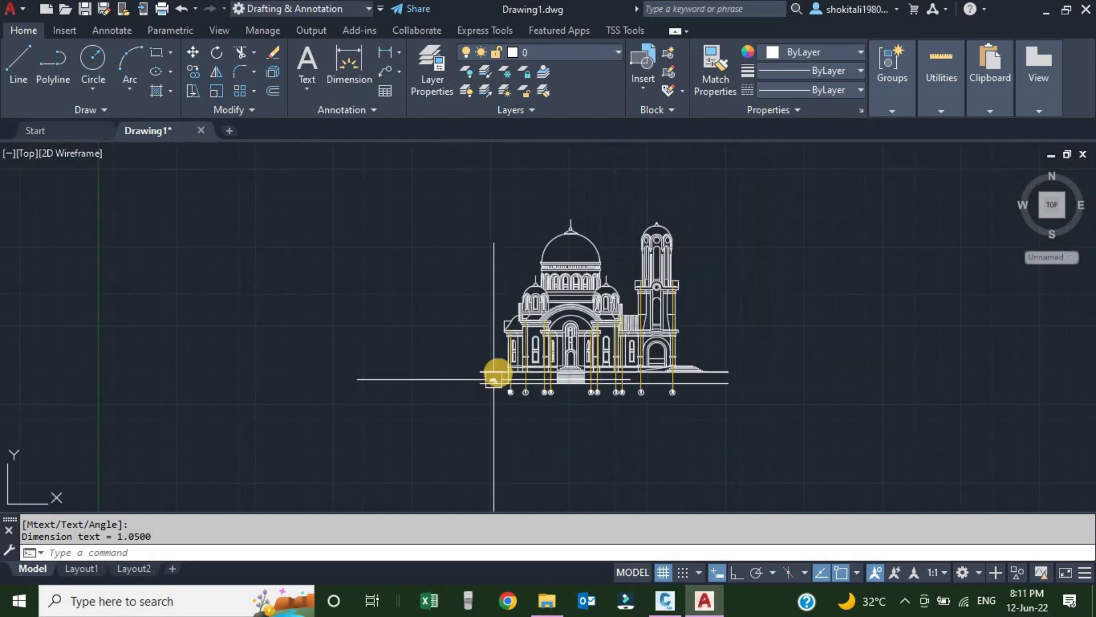
{"action": "scroll", "coordinate": [497, 374], "scroll_direction": "up", "scroll_amount": 5}
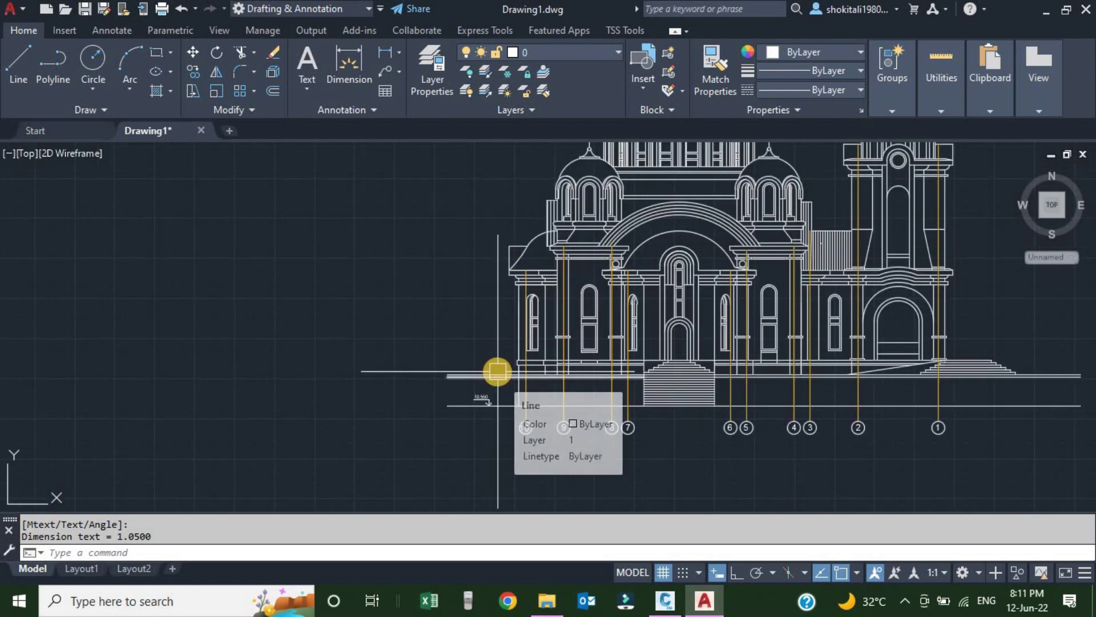
{"action": "type", "text": "p"}
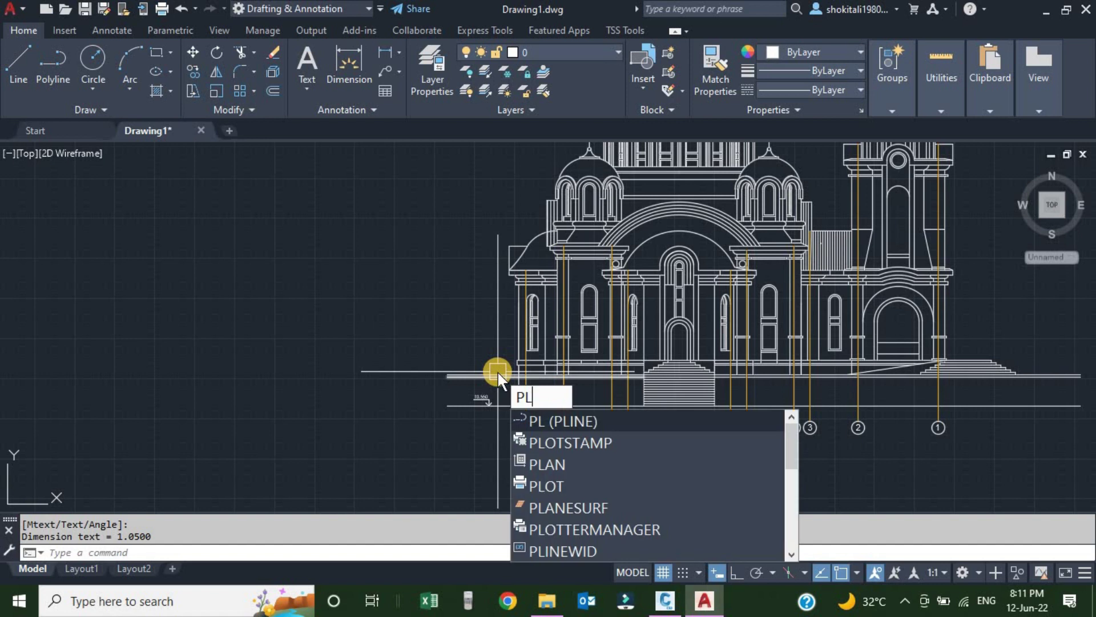
{"action": "key", "text": "Return"}
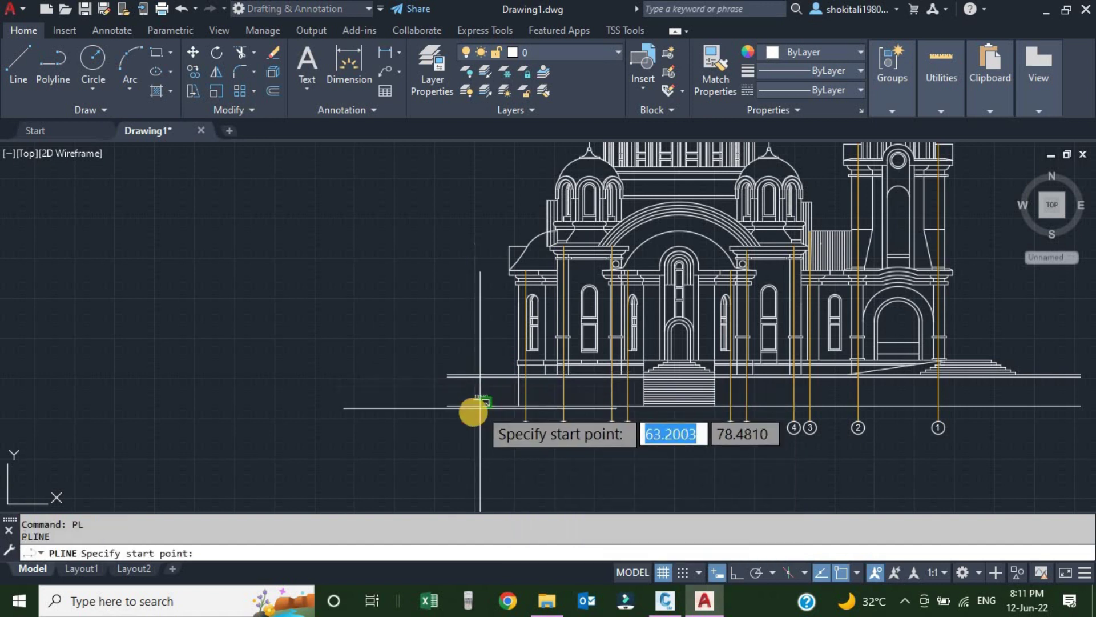
{"action": "scroll", "coordinate": [481, 406], "scroll_direction": "up", "scroll_amount": 5}
{"action": "key", "text": "Escape"}
Place an EM elevation marker at the left end of the second facade's lowest ground line, and erase it
{"action": "type", "text": "em"}
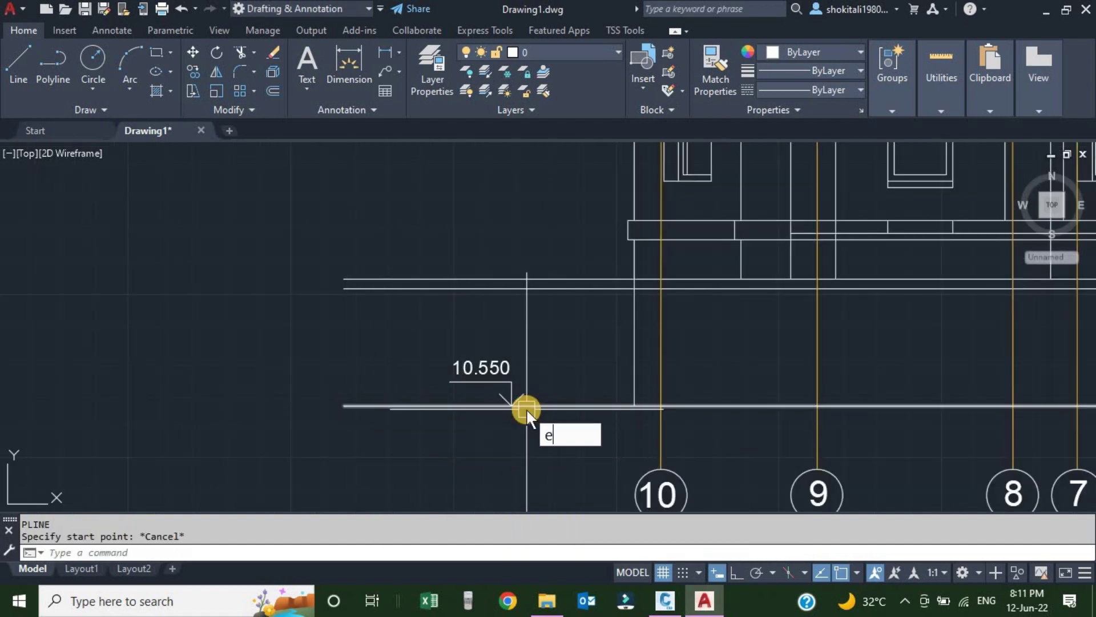
{"action": "key", "text": "Return"}
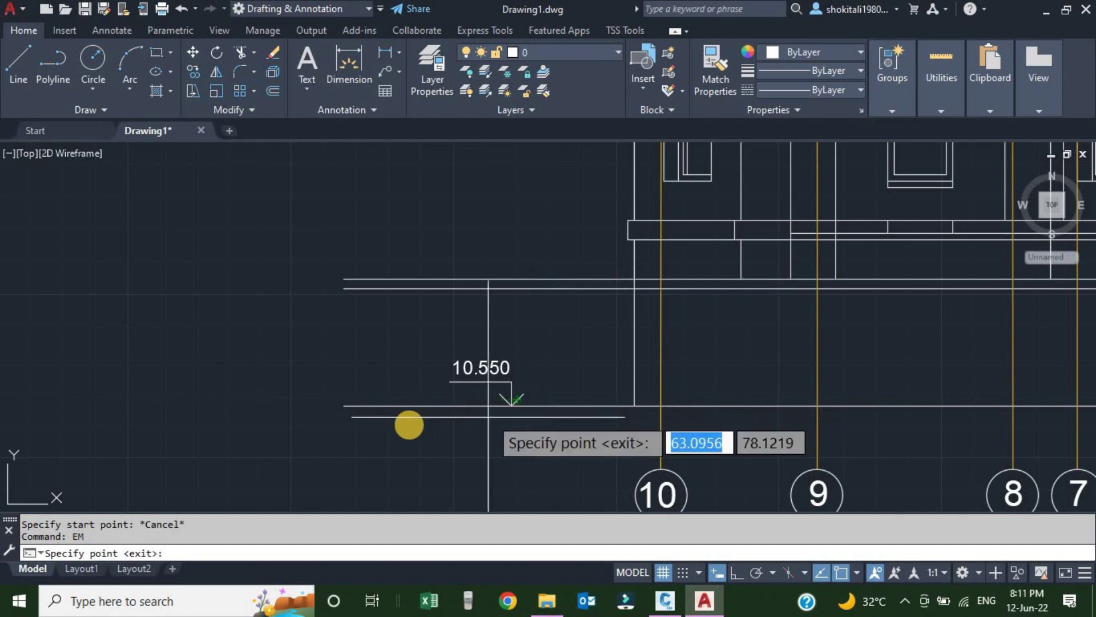
{"action": "left_click", "coordinate": [343, 407]}
{"action": "scroll", "coordinate": [306, 404], "scroll_direction": "up", "scroll_amount": 2}
{"action": "key", "text": "Escape"}
{"action": "left_click", "coordinate": [188, 337]}
{"action": "left_click", "coordinate": [395, 443]}
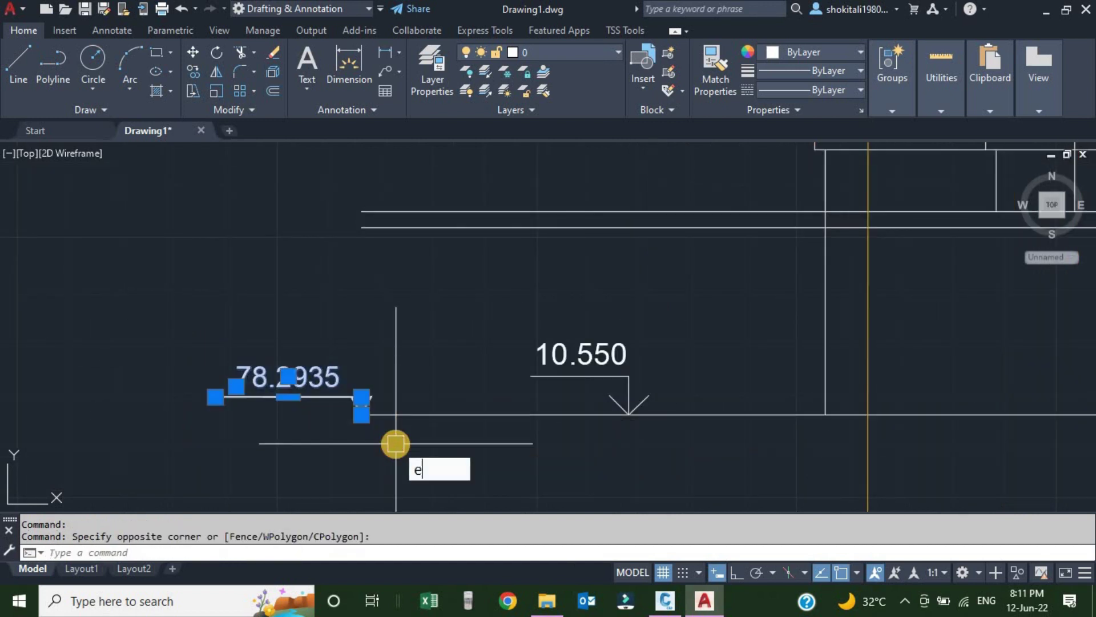
{"action": "key", "text": "Delete"}
Set the UCS origin at the left end of the lowest ground line, with the X-axis along that line
{"action": "type", "text": "ucs"}
{"action": "key", "text": "Return"}
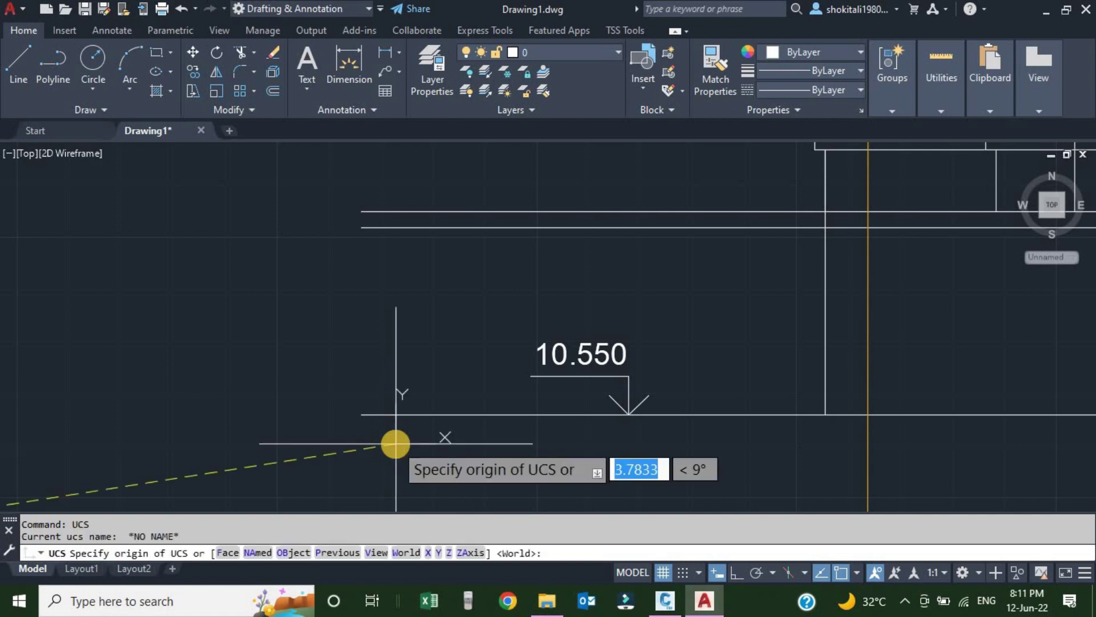
{"action": "left_click", "coordinate": [354, 413]}
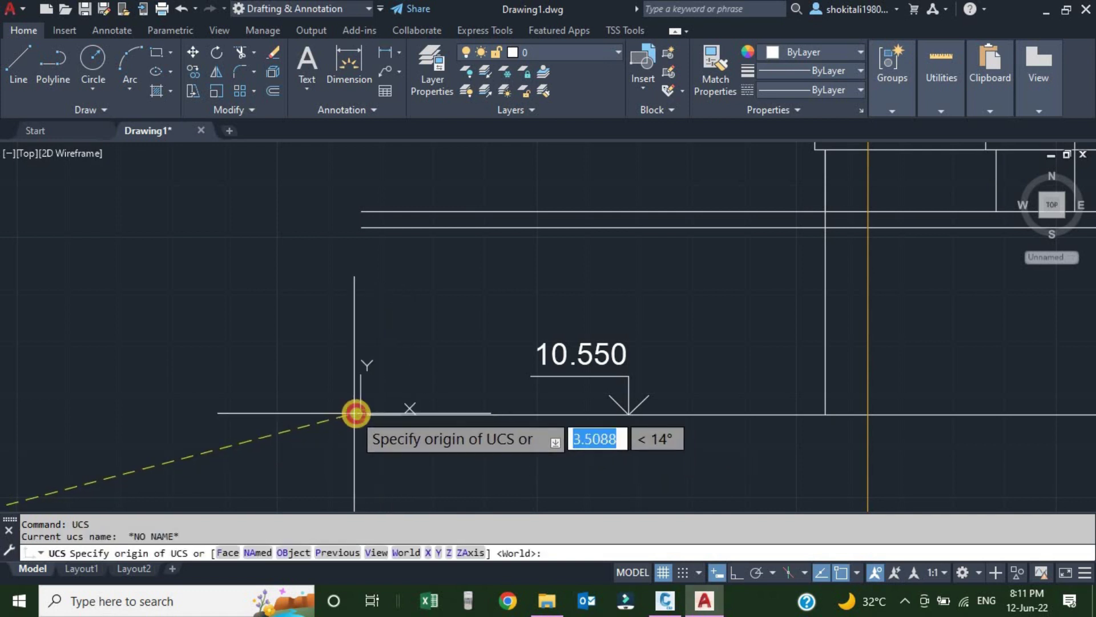
{"action": "left_click", "coordinate": [826, 416]}
{"action": "key", "text": "Return"}
Place an EM elevation marker on the lowest ground line, between its left end and the 10.550 mark
{"action": "type", "text": "Em"}
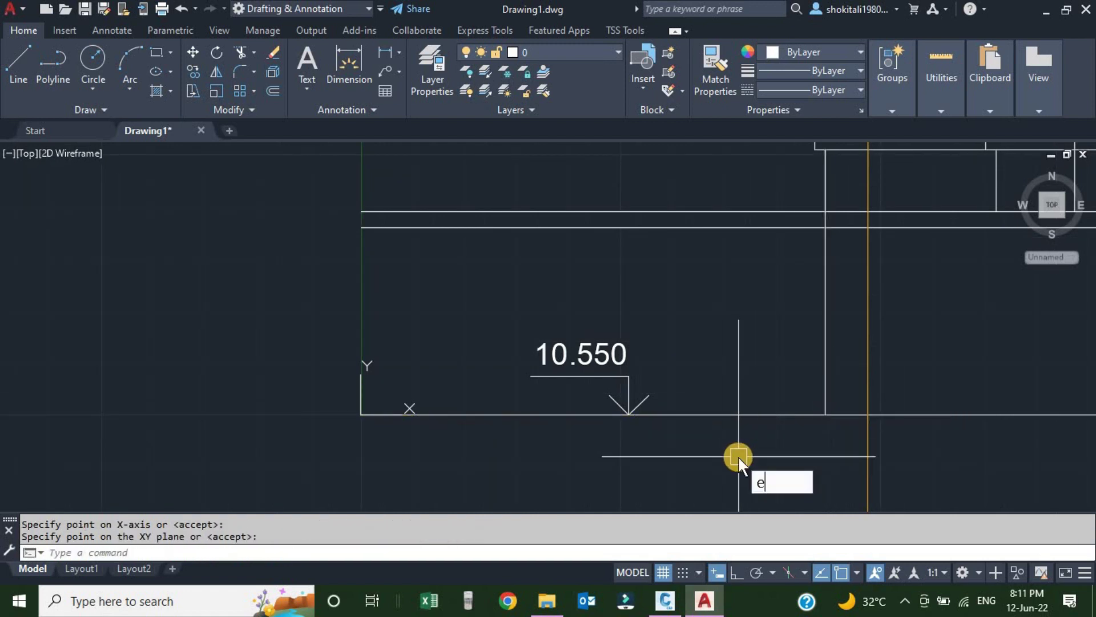
{"action": "key", "text": "Return"}
{"action": "scroll", "coordinate": [496, 422], "scroll_direction": "up", "scroll_amount": 2}
{"action": "key", "text": "Escape"}
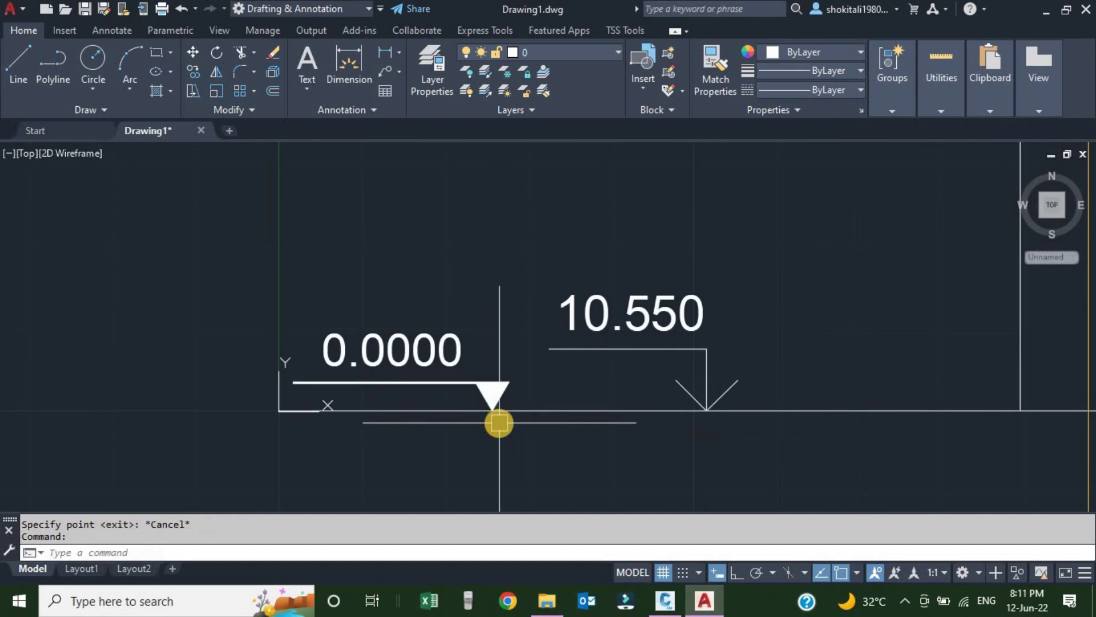
Draw a polyline along the lowest ground line from its left end to axis 9
{"action": "type", "text": "pl"}
{"action": "key", "text": "Return"}
{"action": "left_click", "coordinate": [280, 410]}
{"action": "scroll", "coordinate": [504, 426], "scroll_direction": "down", "scroll_amount": 3}
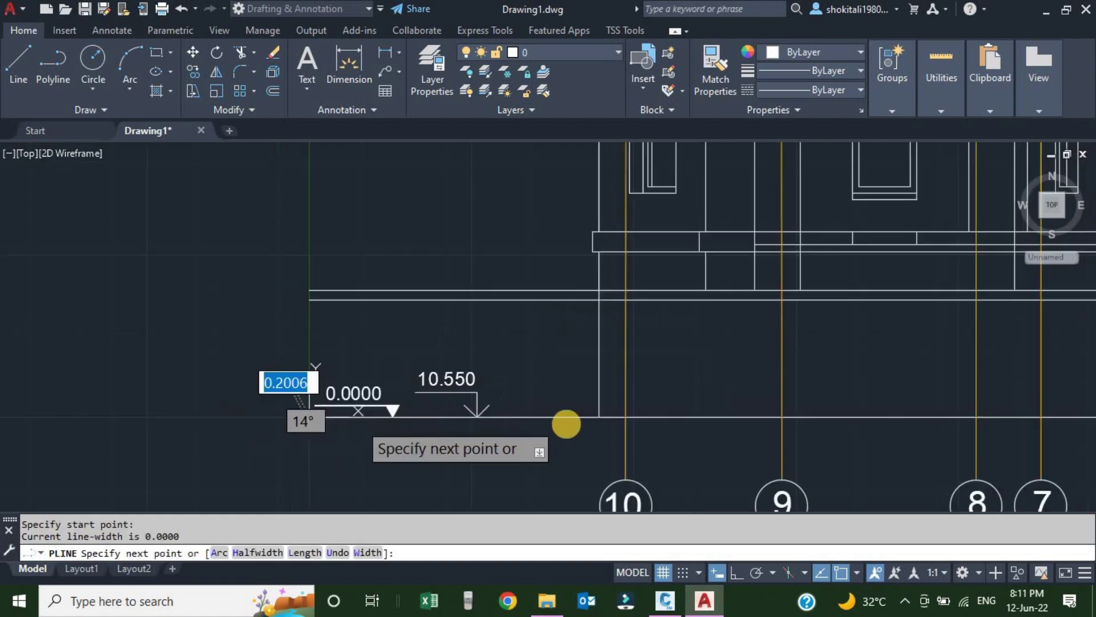
{"action": "key", "text": "Escape"}
Stretch the polyline's right endpoint at axis 9 down onto the ground line
{"action": "scroll", "coordinate": [798, 431], "scroll_direction": "up", "scroll_amount": 5}
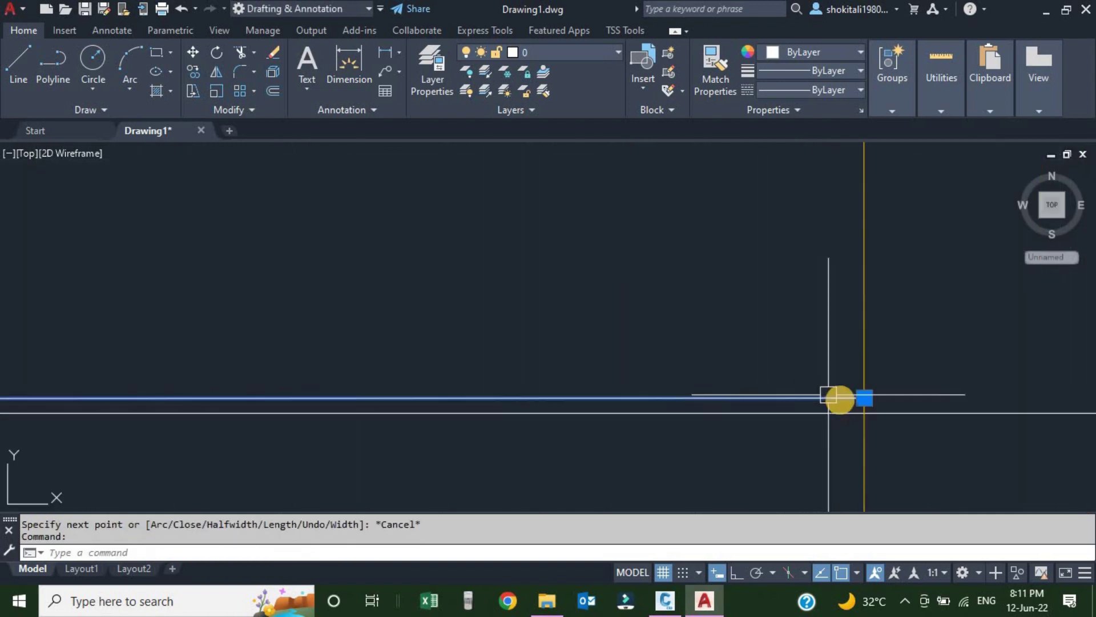
{"action": "left_click", "coordinate": [863, 396]}
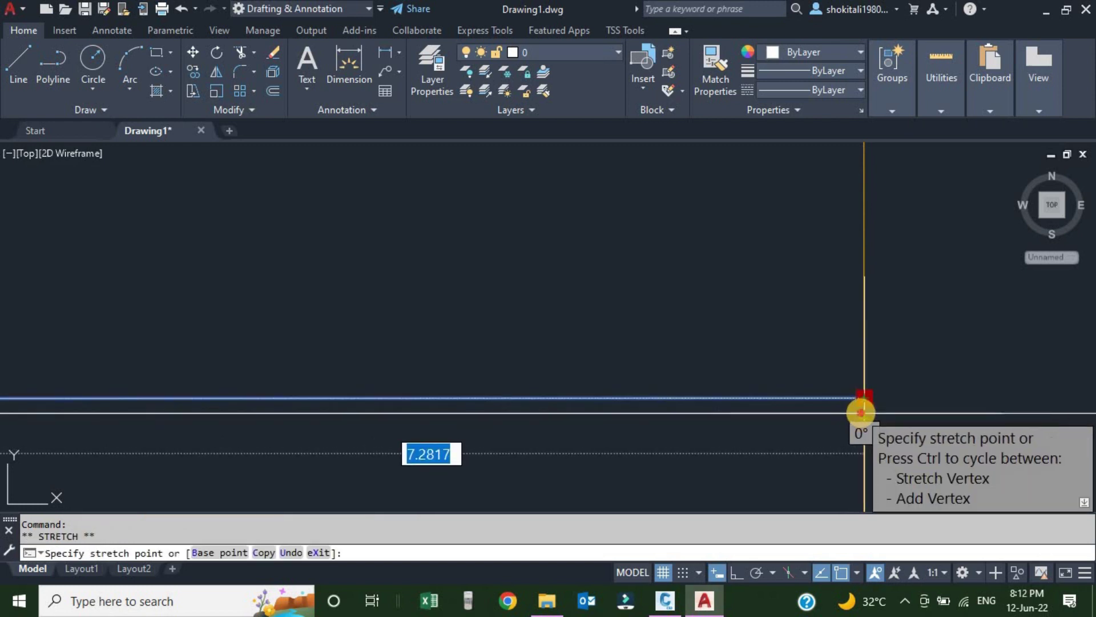
{"action": "key", "text": "Escape"}
Offset the line at the 10.550 mark downward by 10.55
{"action": "scroll", "coordinate": [634, 399], "scroll_direction": "down", "scroll_amount": 4}
{"action": "scroll", "coordinate": [536, 339], "scroll_direction": "up", "scroll_amount": 5}
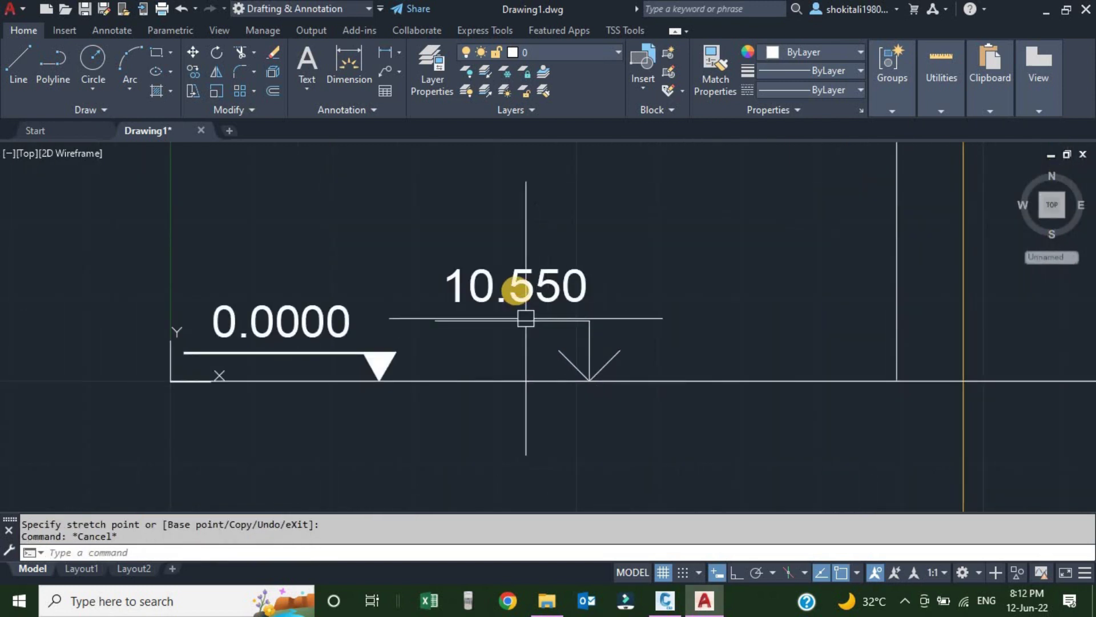
{"action": "type", "text": "o"}
{"action": "key", "text": "Return"}
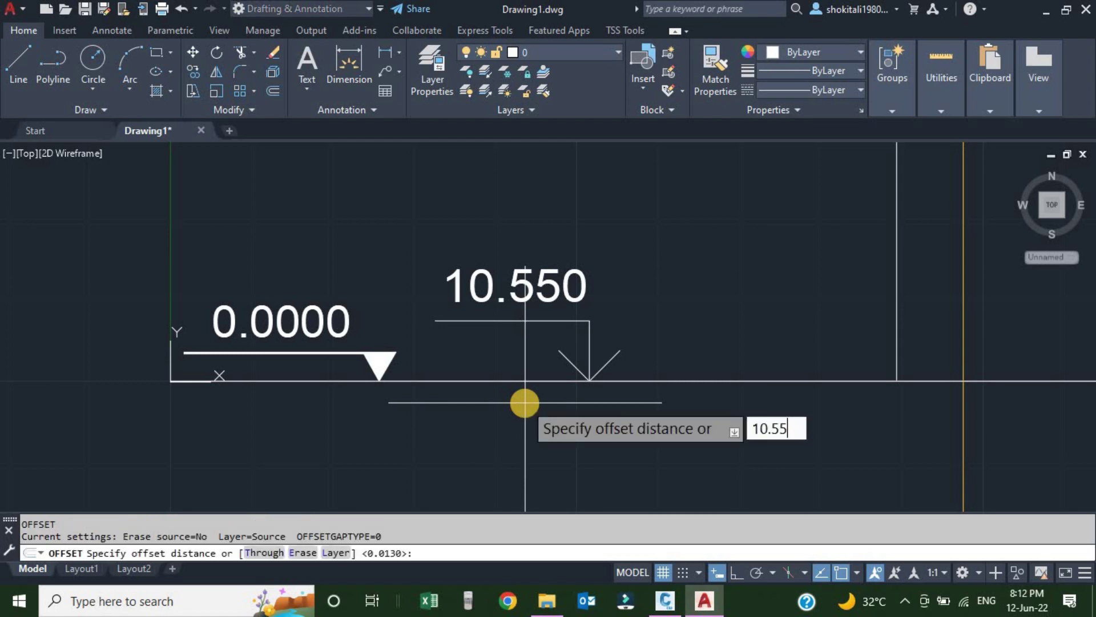
{"action": "type", "text": "10.55"}
{"action": "key", "text": "Return"}
{"action": "left_click", "coordinate": [531, 394]}
{"action": "left_click", "coordinate": [538, 446]}
{"action": "scroll", "coordinate": [544, 353], "scroll_direction": "down", "scroll_amount": 5}
{"action": "scroll", "coordinate": [563, 320], "scroll_direction": "up", "scroll_amount": 3}
{"action": "key", "text": "Escape"}
Set the UCS origin at the left end of the offset line, with the X-axis along that line
{"action": "mouse_move", "coordinate": [576, 443]}
{"action": "middle_mouse_down"}
{"action": "mouse_move", "coordinate": [558, 408]}
{"action": "mouse_move", "coordinate": [516, 396]}
{"action": "middle_mouse_up"}
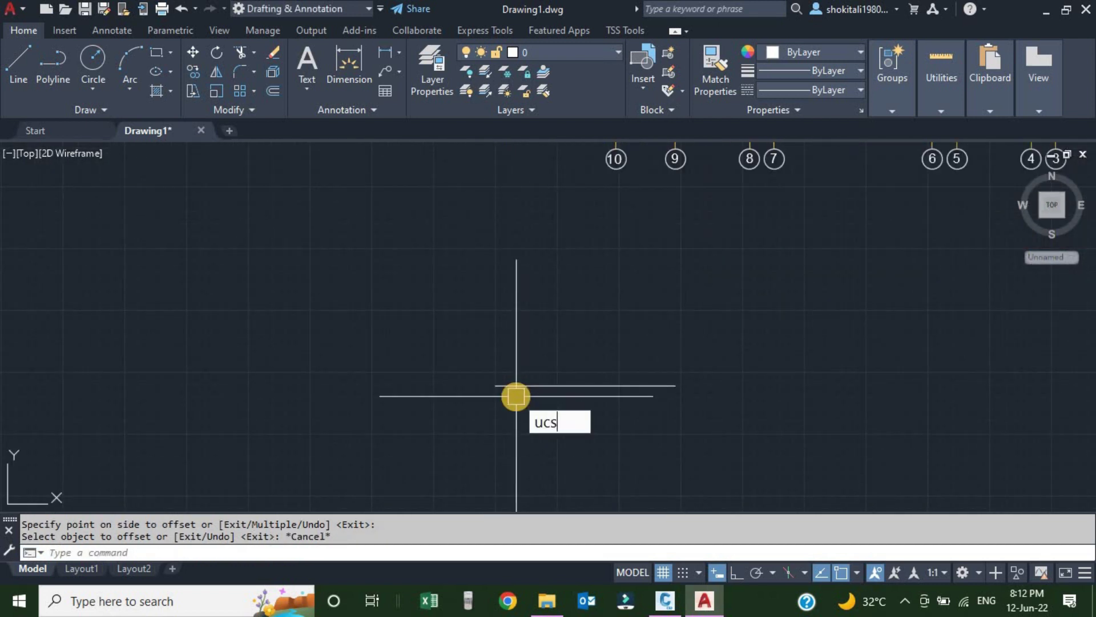
{"action": "type", "text": "ucs"}
{"action": "key", "text": "Return"}
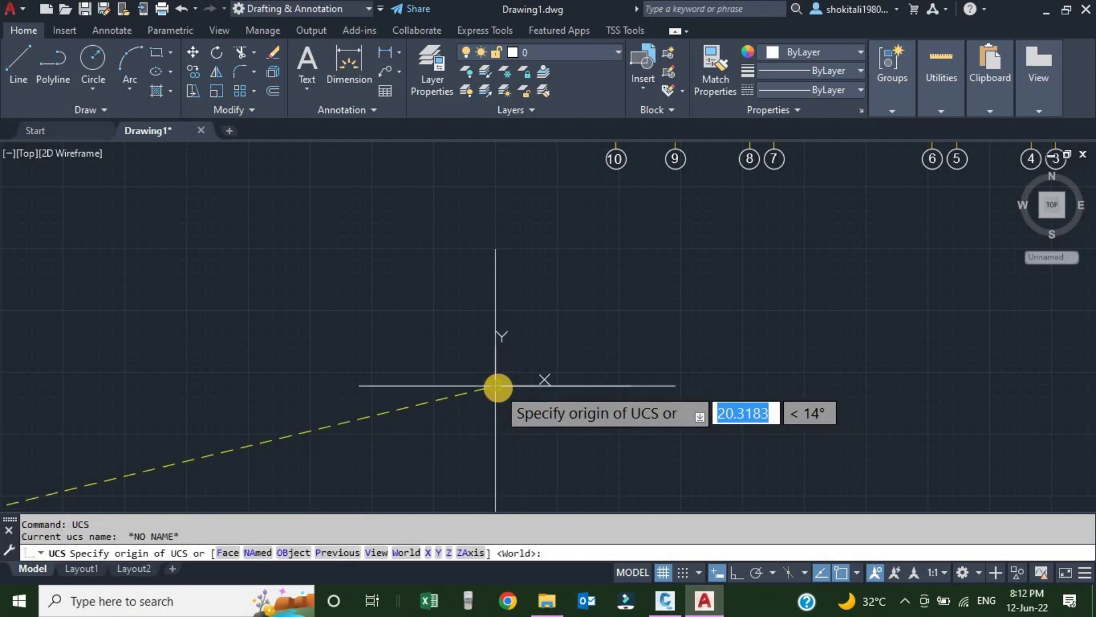
{"action": "left_click", "coordinate": [497, 387]}
{"action": "left_click", "coordinate": [676, 387]}
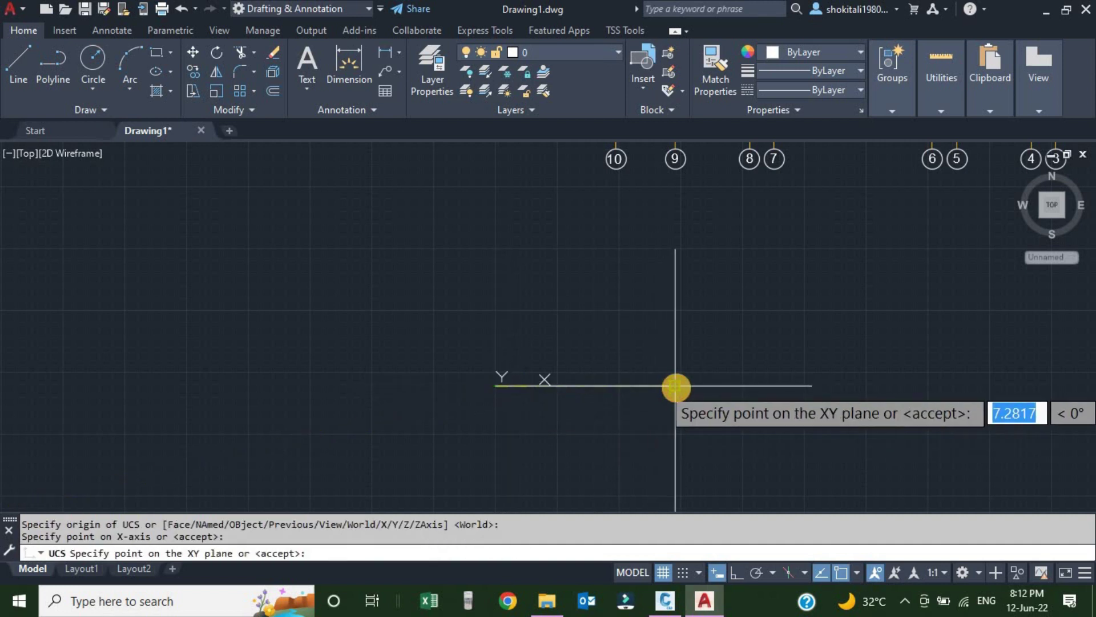
{"action": "scroll", "coordinate": [673, 387], "scroll_direction": "down", "scroll_amount": 3}
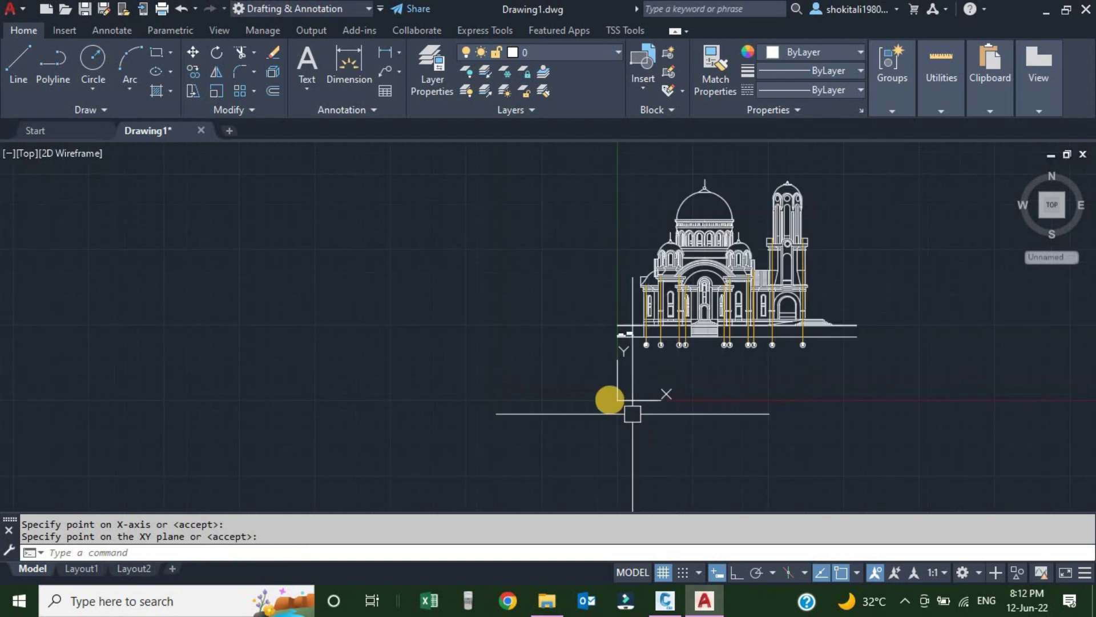
Erase the 0.0000 elevation marker beside the 10.550 mark on the lowest ground line
{"action": "scroll", "coordinate": [643, 399], "scroll_direction": "up", "scroll_amount": 3}
{"action": "scroll", "coordinate": [653, 264], "scroll_direction": "down", "scroll_amount": 2}
{"action": "scroll", "coordinate": [605, 285], "scroll_direction": "up", "scroll_amount": 4}
{"action": "left_click", "coordinate": [600, 259]}
{"action": "left_click", "coordinate": [711, 345]}
{"action": "type", "text": "E"}
{"action": "key", "text": "Return"}
Place an elevation marker with the EM LISP at the left end of the lowest ground line
{"action": "type", "text": "e"}
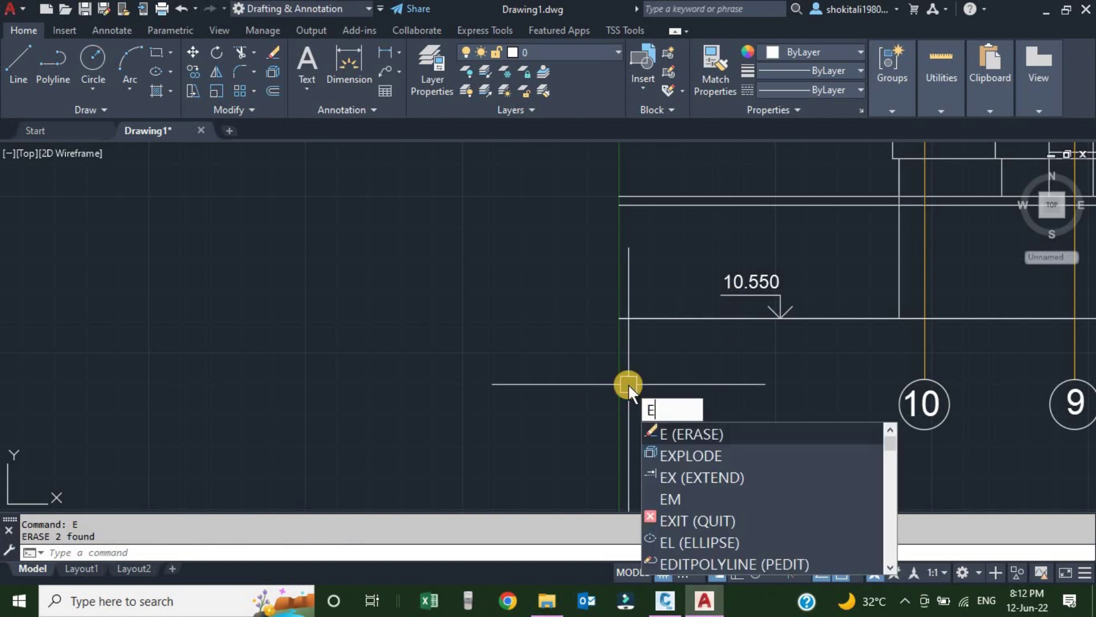
{"action": "type", "text": "m"}
{"action": "key", "text": "Return"}
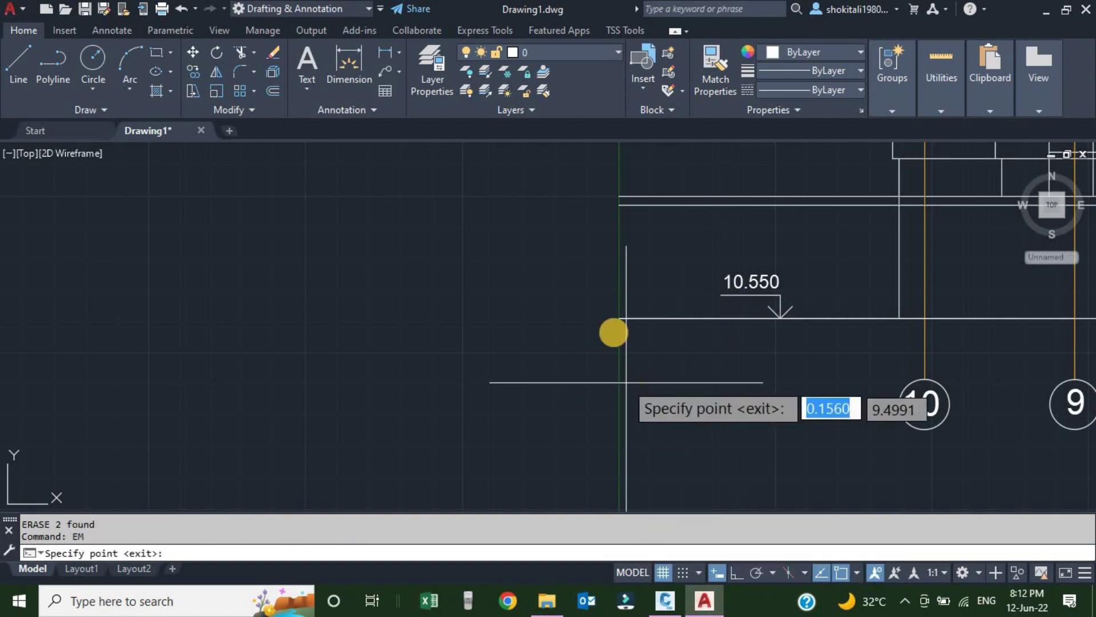
{"action": "scroll", "coordinate": [618, 318], "scroll_direction": "up", "scroll_amount": 2}
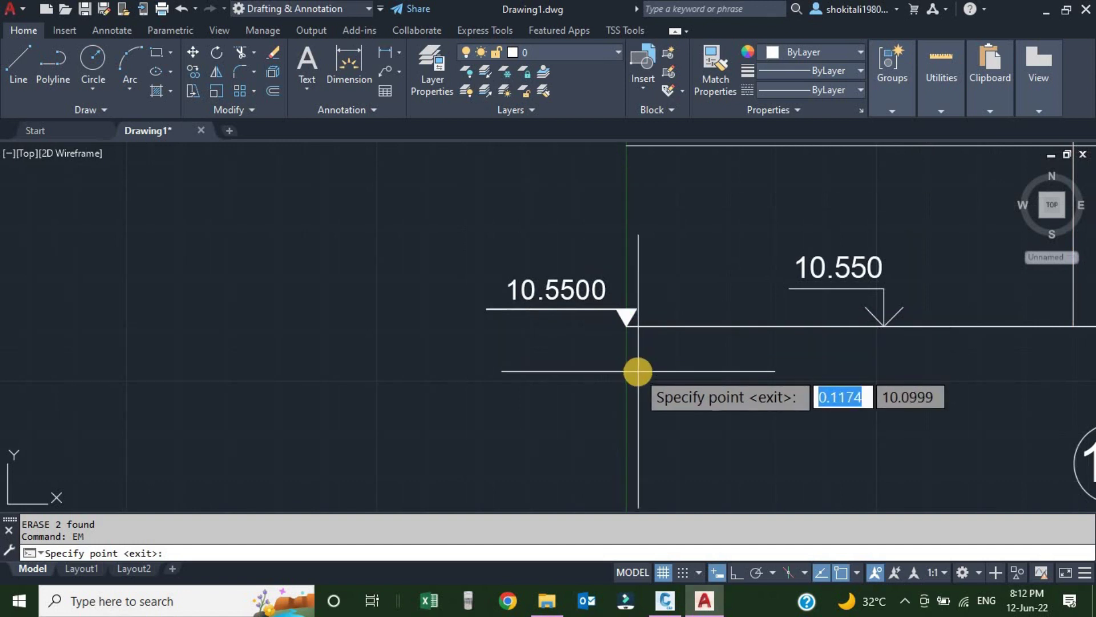
Place elevation markers on the upper line of the double ground line and at the lower-left corner of the ledge above the arched window
{"action": "scroll", "coordinate": [636, 371], "scroll_direction": "down", "scroll_amount": 4}
{"action": "middle_click_drag", "start_coordinate": [713, 284], "coordinate": [678, 358]}
{"action": "scroll", "coordinate": [680, 352], "scroll_direction": "up", "scroll_amount": 2}
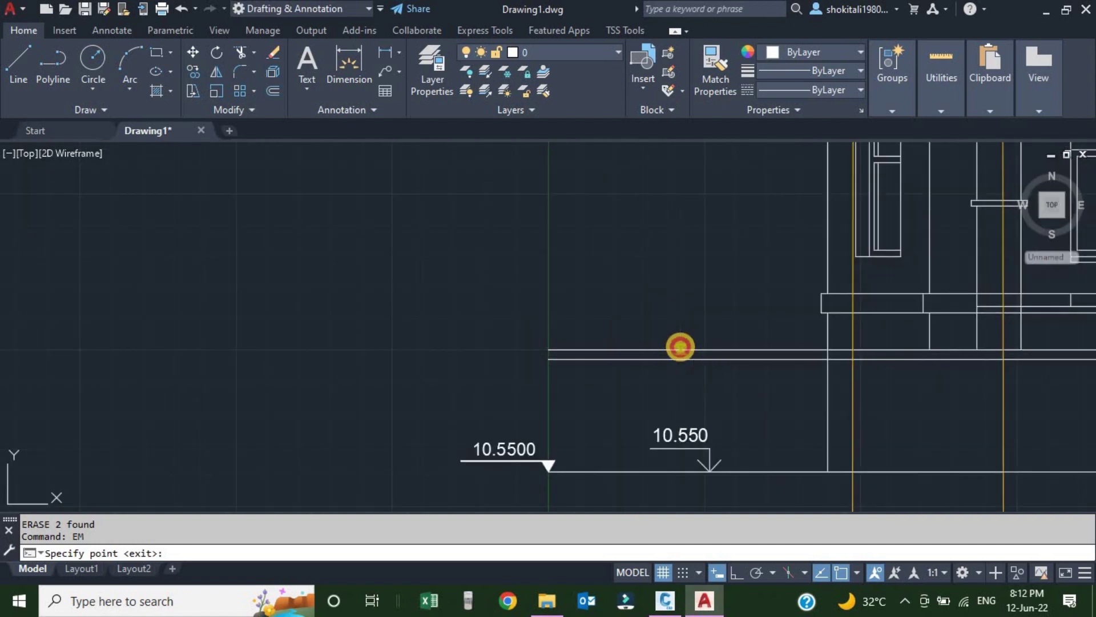
{"action": "scroll", "coordinate": [639, 345], "scroll_direction": "up", "scroll_amount": 2}
{"action": "scroll", "coordinate": [639, 355], "scroll_direction": "down", "scroll_amount": 2}
{"action": "middle_click_drag", "start_coordinate": [708, 402], "coordinate": [713, 301]}
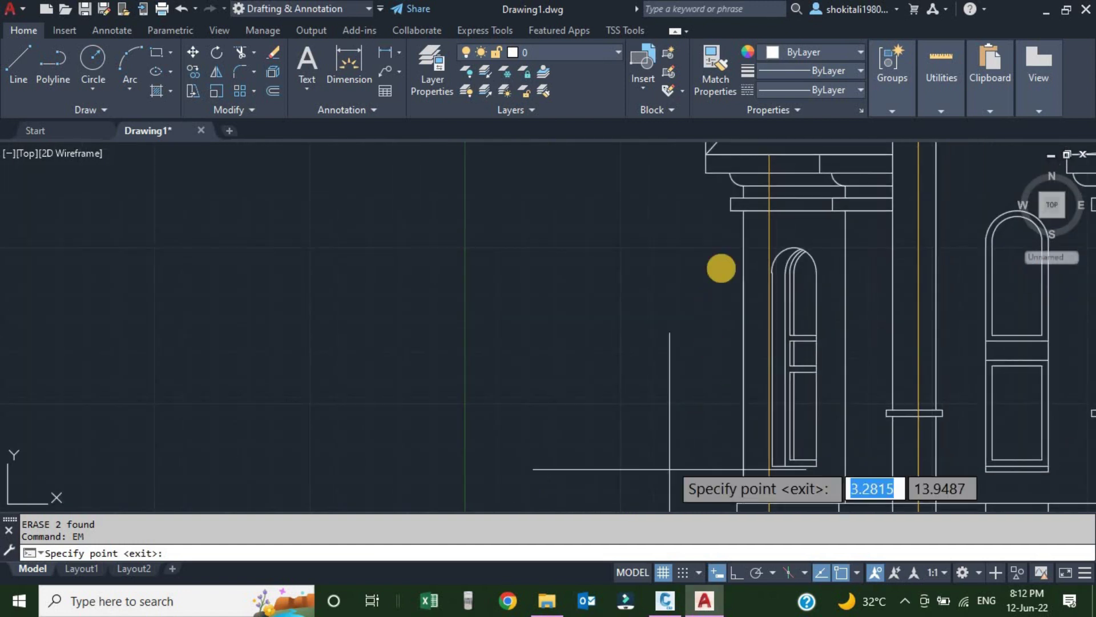
{"action": "scroll", "coordinate": [667, 197], "scroll_direction": "up", "scroll_amount": 3}
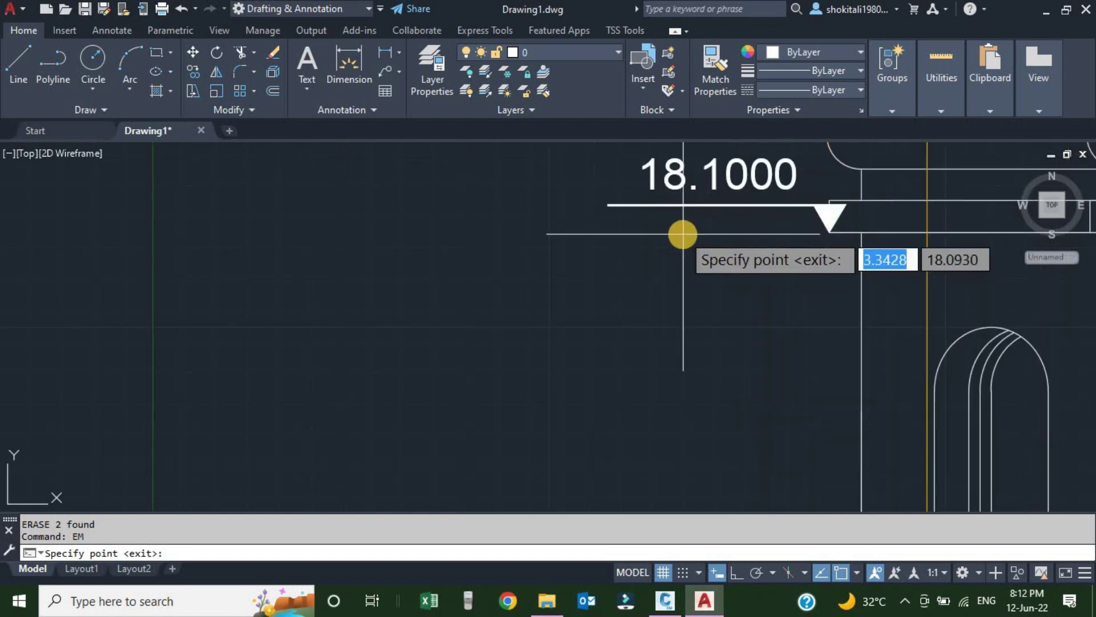
{"action": "scroll", "coordinate": [634, 379], "scroll_direction": "down", "scroll_amount": 4}
{"action": "key", "text": "Escape"}
Add an aligned dimension from the tip of the 12.5000 marker straight down to the lowest ground line
{"action": "scroll", "coordinate": [652, 413], "scroll_direction": "up", "scroll_amount": 2}
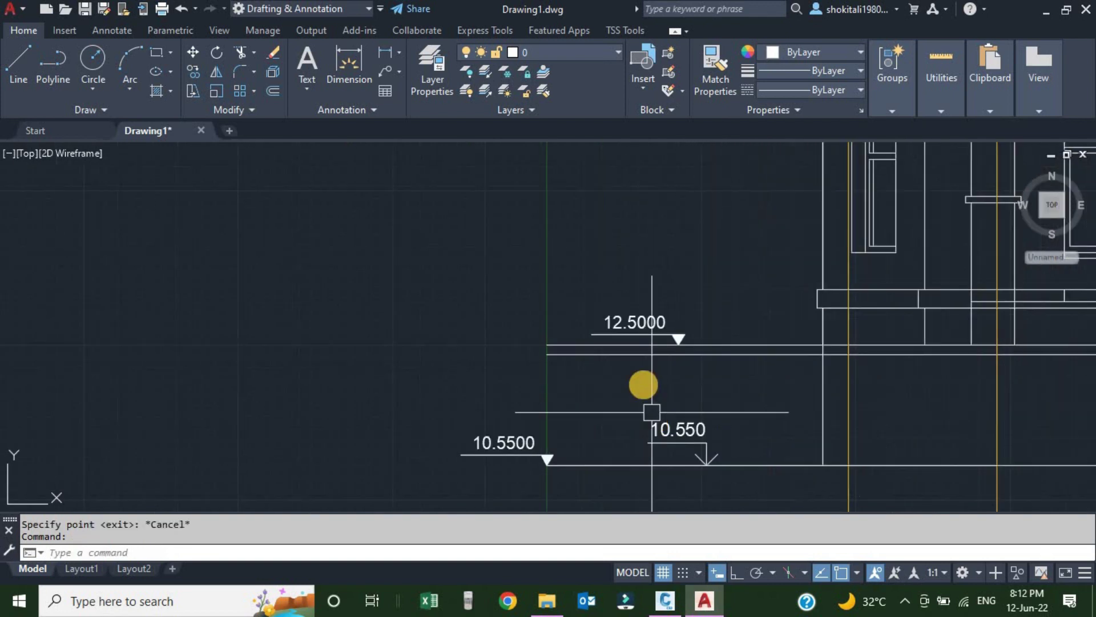
{"action": "scroll", "coordinate": [646, 343], "scroll_direction": "up", "scroll_amount": 2}
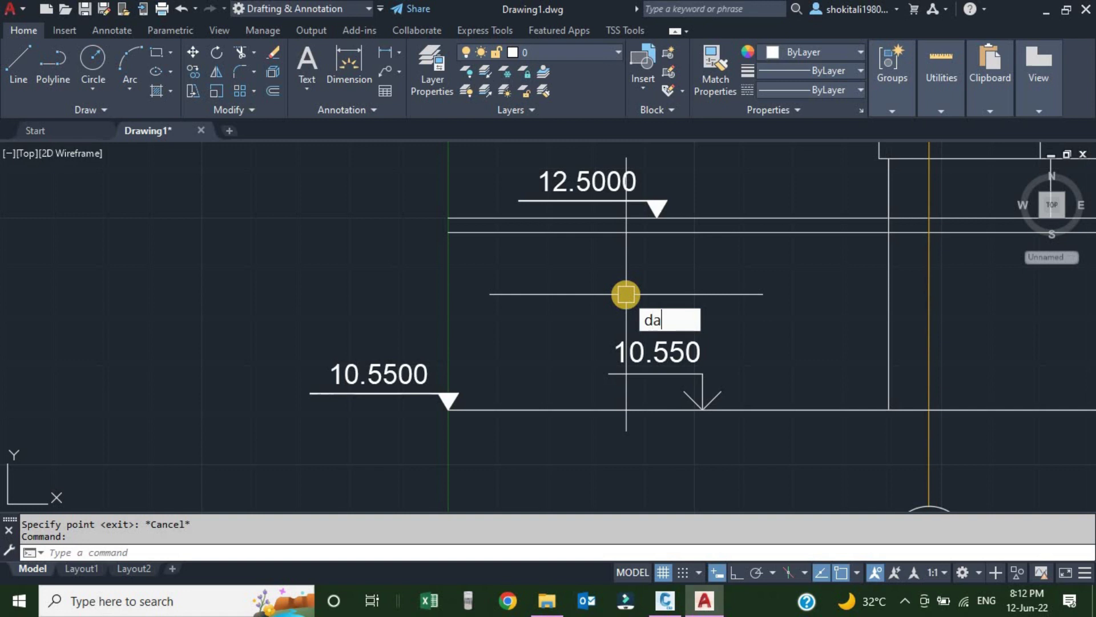
{"action": "key", "text": "Return"}
{"action": "left_click", "coordinate": [657, 217]}
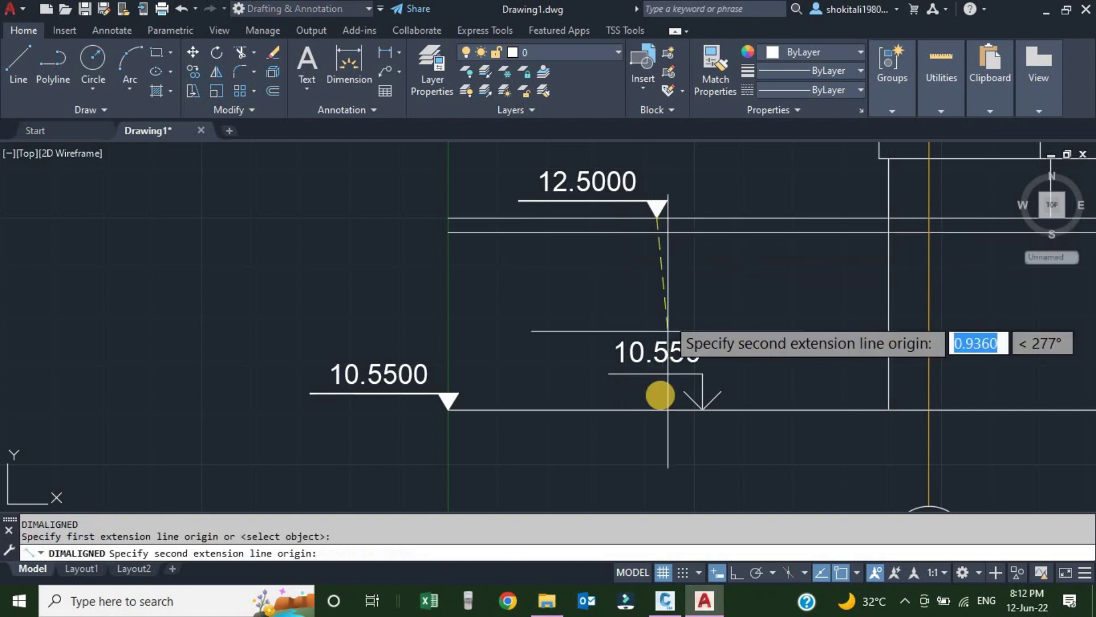
{"action": "left_click", "coordinate": [658, 412]}
{"action": "left_click", "coordinate": [577, 350]}
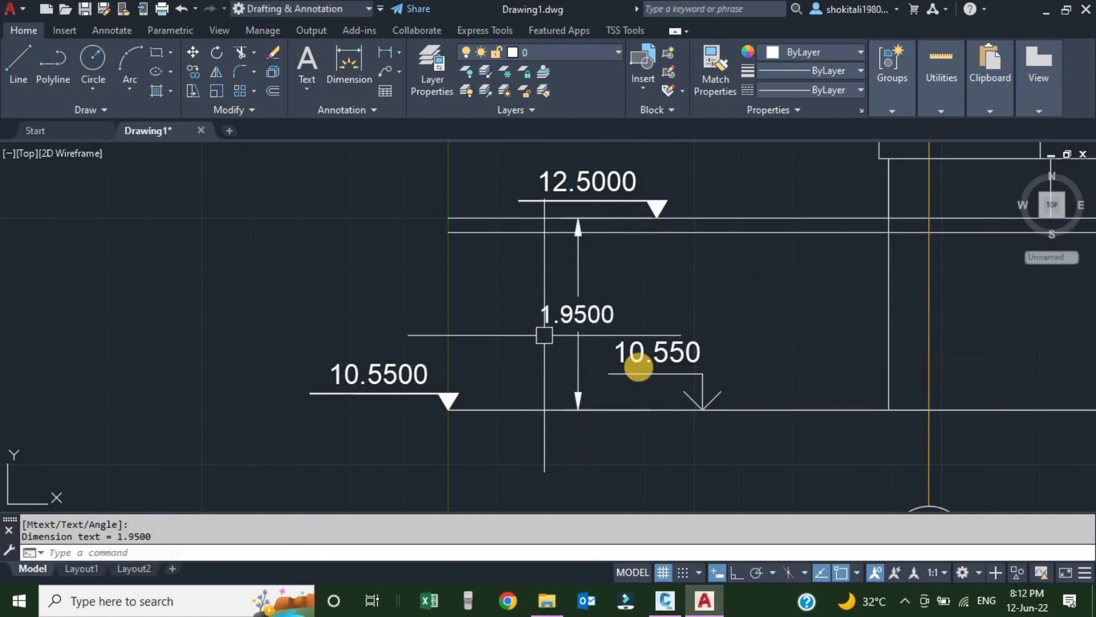
{"action": "scroll", "coordinate": [644, 367], "scroll_direction": "up", "scroll_amount": 2}
{"action": "scroll", "coordinate": [649, 360], "scroll_direction": "down", "scroll_amount": 4}
{"action": "scroll", "coordinate": [648, 360], "scroll_direction": "up", "scroll_amount": 2}
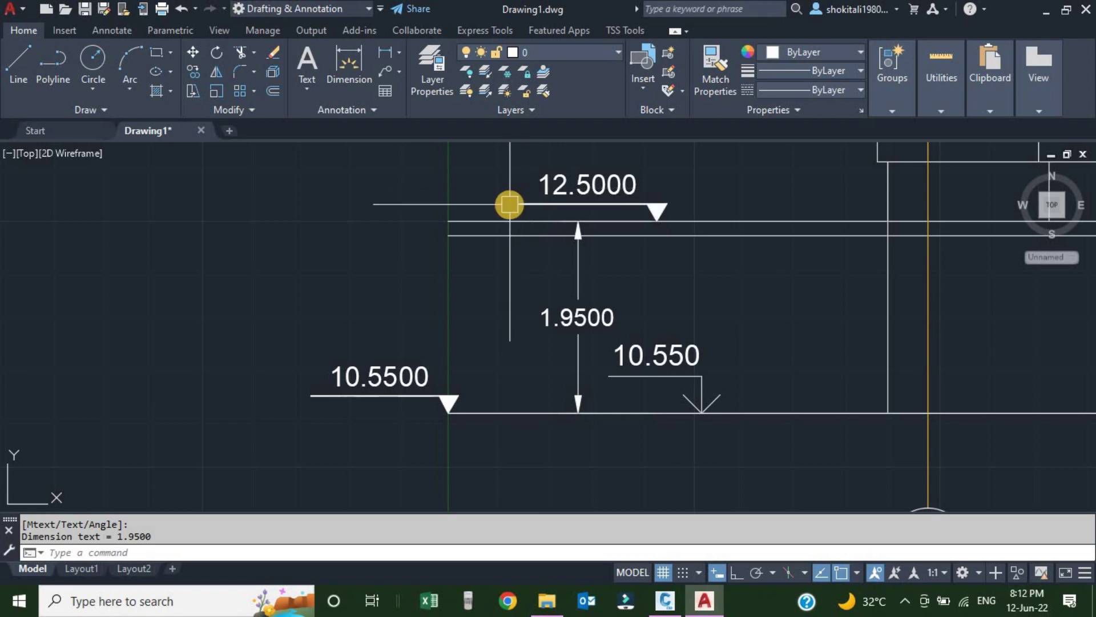
{"action": "scroll", "coordinate": [510, 233], "scroll_direction": "down", "scroll_amount": 5}
{"action": "scroll", "coordinate": [517, 260], "scroll_direction": "down", "scroll_amount": 5}
{"action": "scroll", "coordinate": [556, 269], "scroll_direction": "up", "scroll_amount": 6}
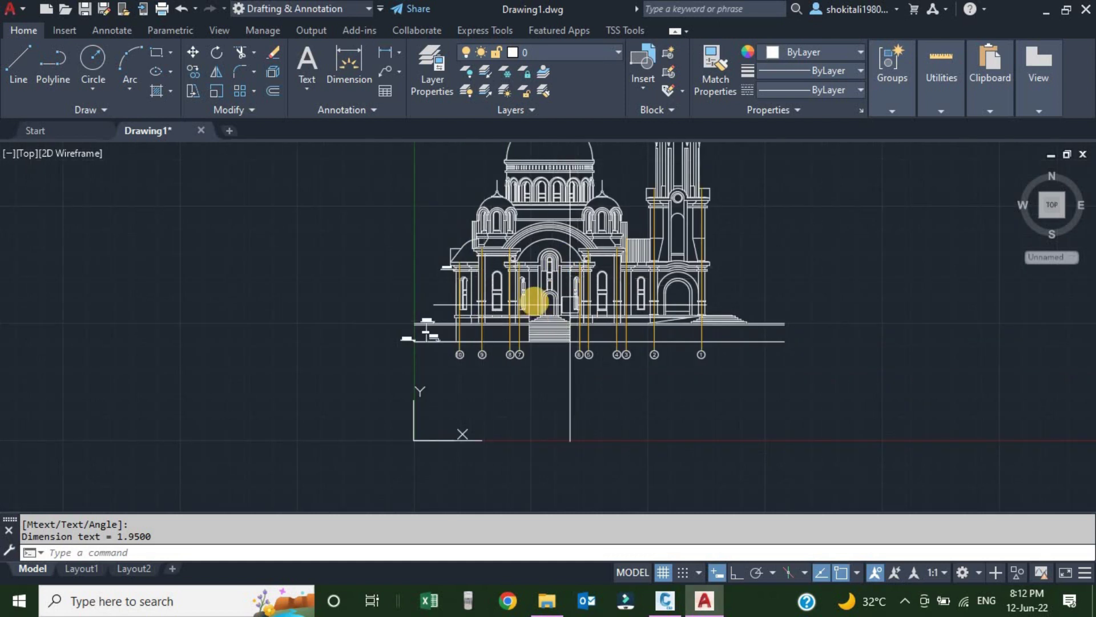
{"action": "scroll", "coordinate": [545, 300], "scroll_direction": "down", "scroll_amount": 6}
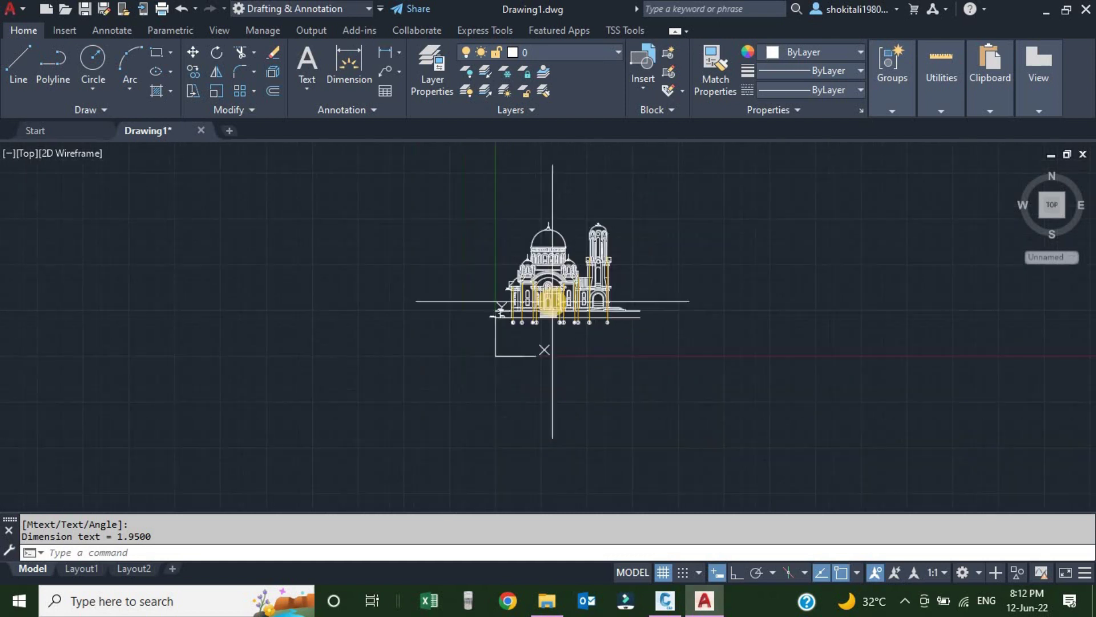